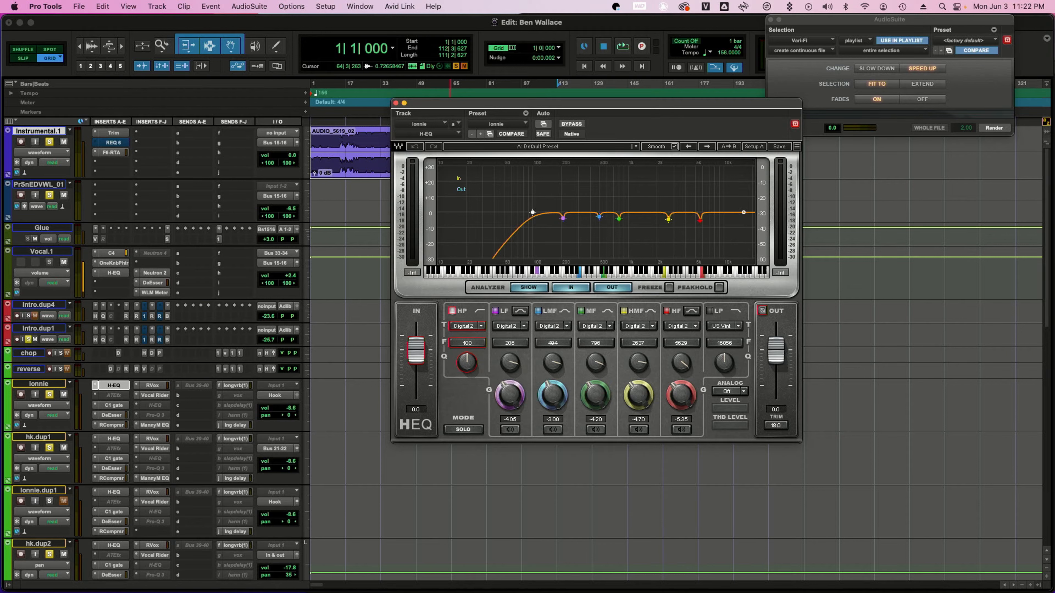
In the H-EQ, pull the MF band down to about -17.5 dB near 143 Hz
left_click_drag(619, 218, 547, 239)
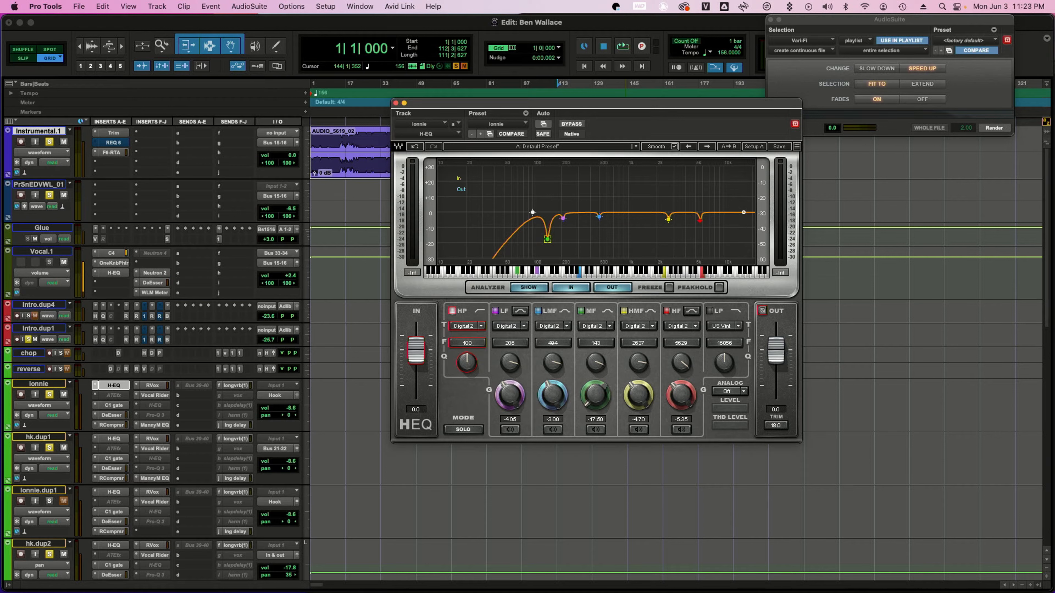
left_click_drag(548, 239, 548, 240)
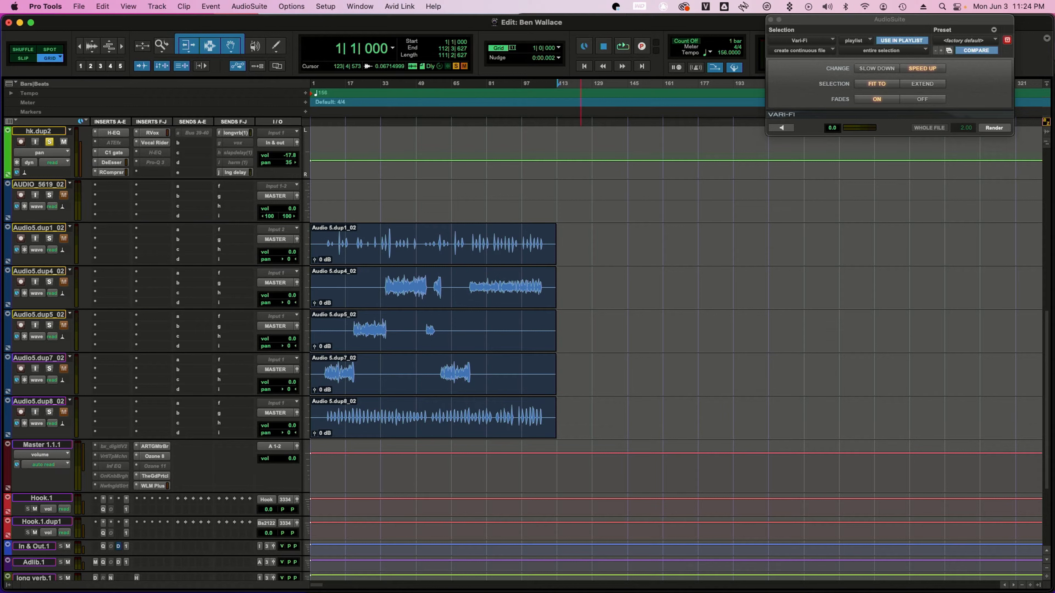
Select the Audio5.dup4, dup5 and dup7 clips and move their tracks up next to the lonnie vocal tracks
left_click(588, 288)
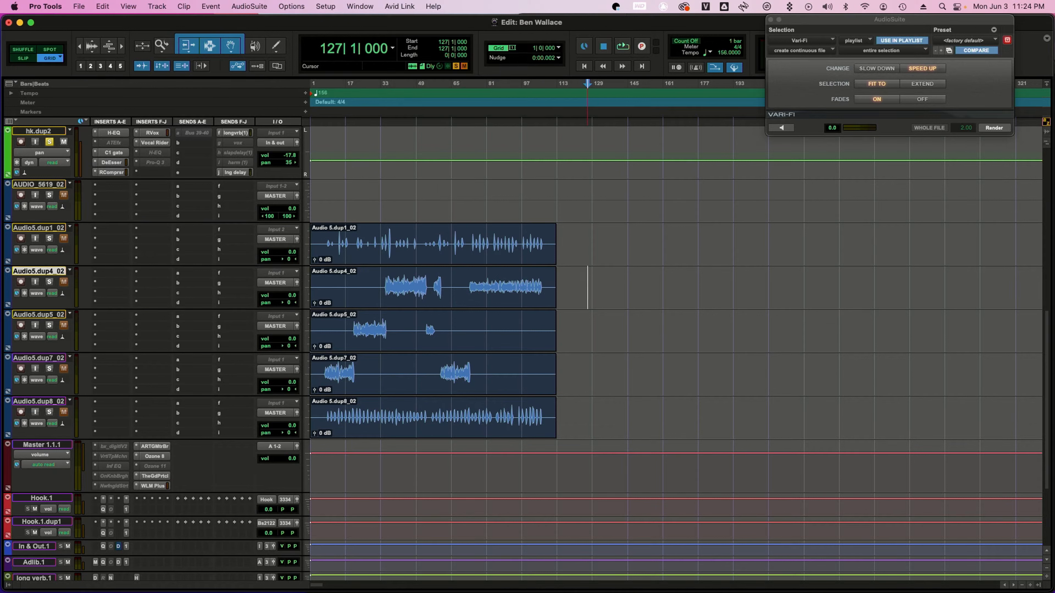
left_click_drag(588, 288, 315, 374)
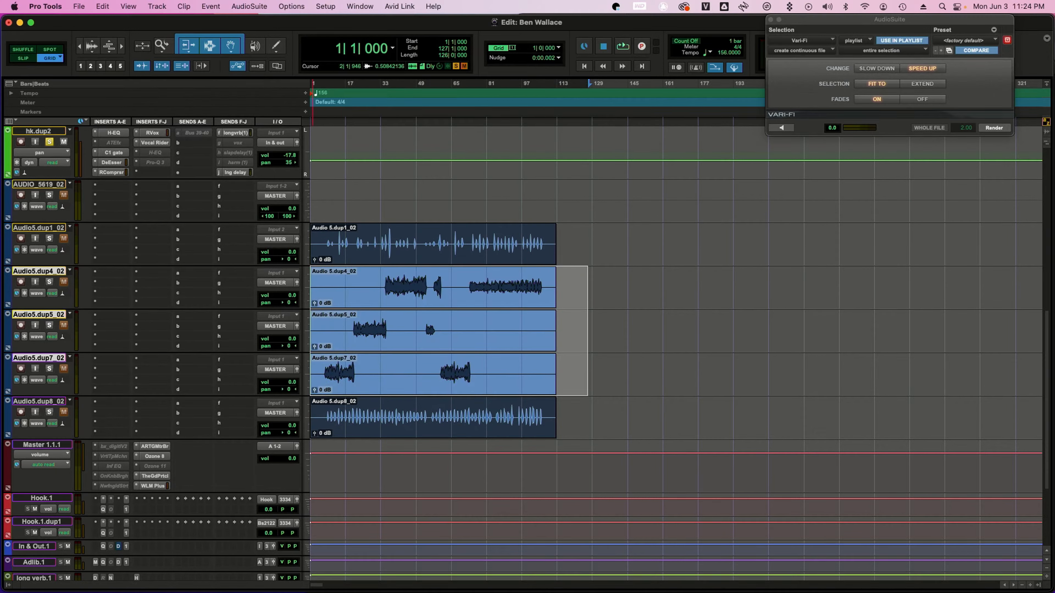
left_click_drag(38, 271, 39, 385)
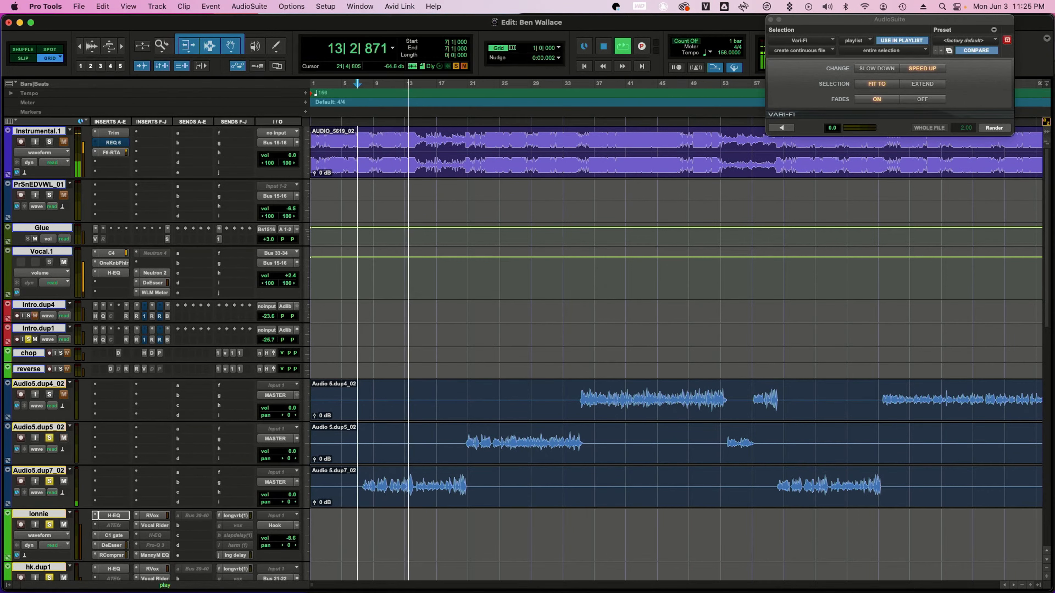
Move the three Audio 5 clips onto the lonnie, hk.dup1 and lonnie.dup1 tracks and play them back
key("space")
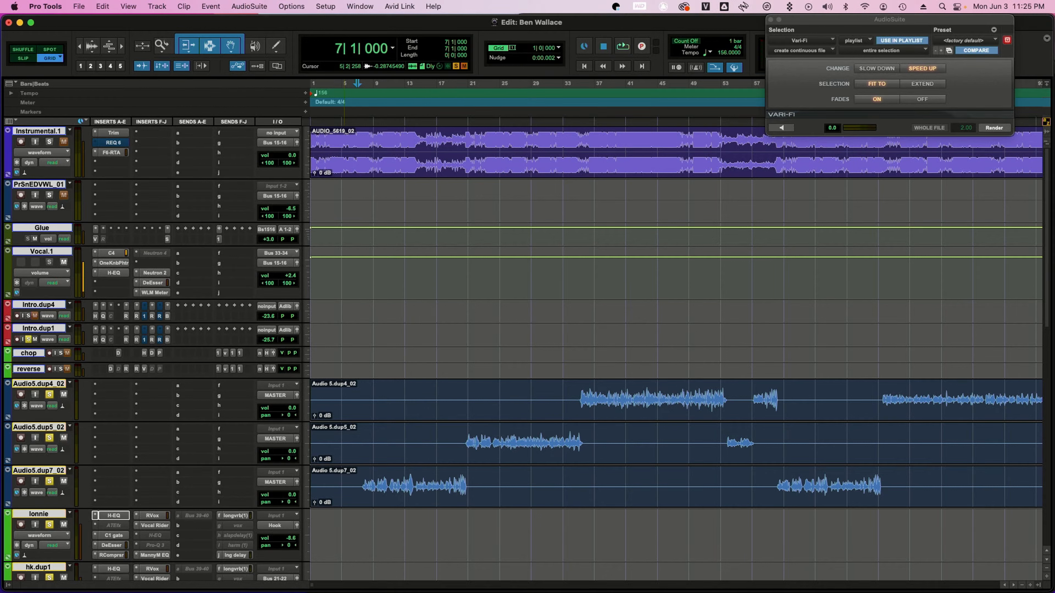
left_click(42, 251)
key("shift+e")
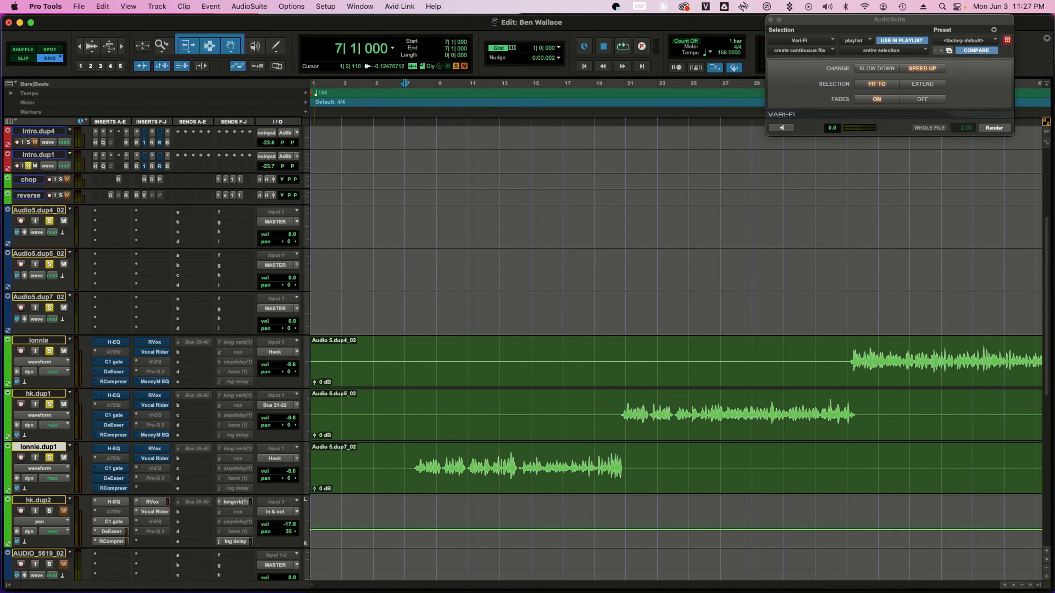
scroll(523, 353, "down", 9)
scroll(523, 354, "up", 4)
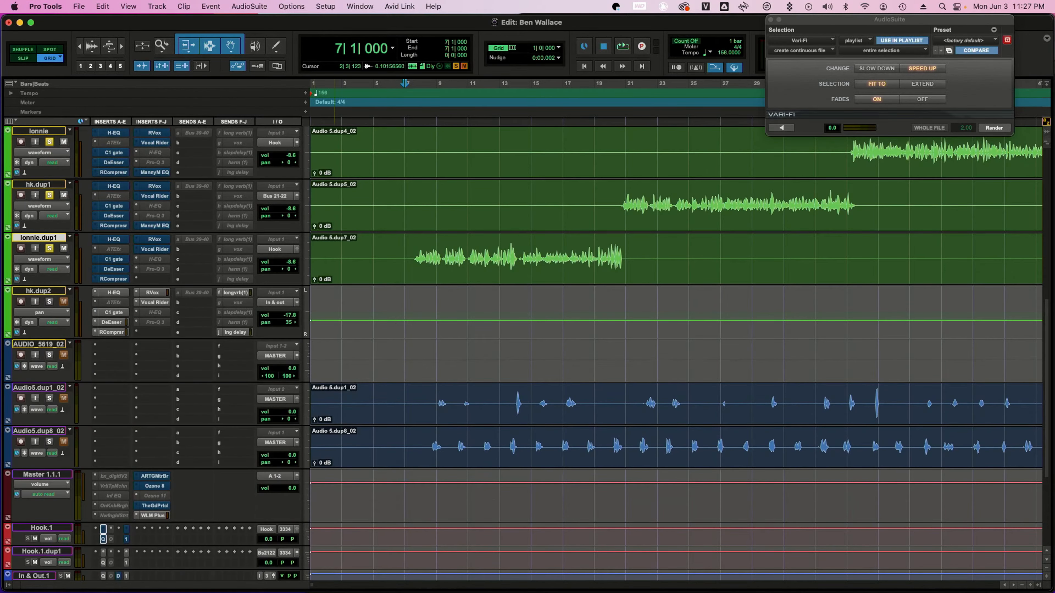
key("space")
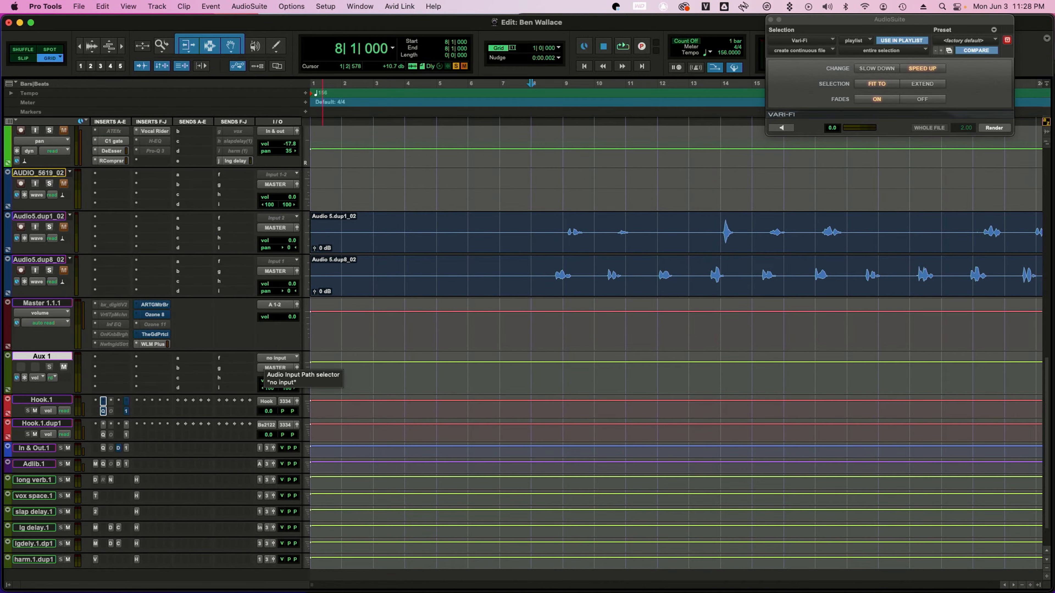
Set the Aux 1 track's input to Bus 7-8 (Stereo)
left_click(276, 358)
mouse_move(282, 358)
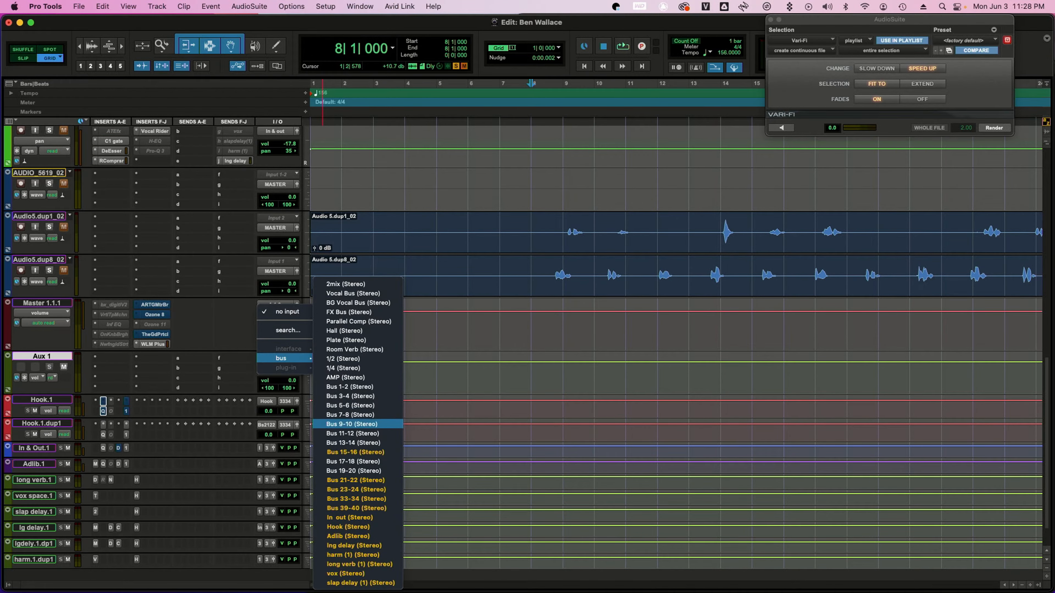
left_click(350, 415)
Try to route the lonnie.dup1 track's output to Bus 7-8 (Stereo)
scroll(350, 415, "up", 5)
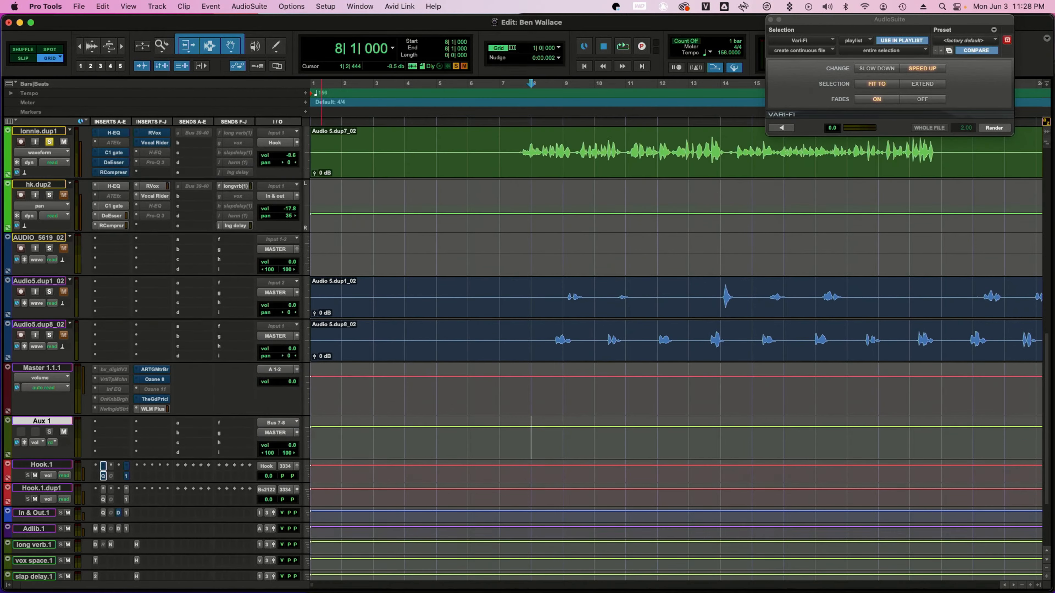
scroll(540, 353, "up", 1)
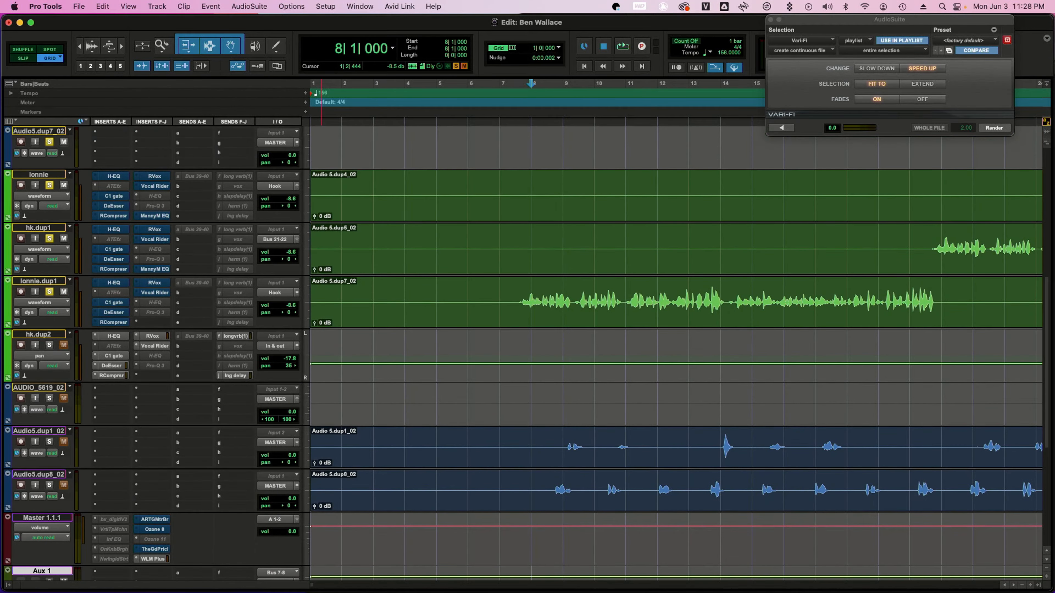
left_click(531, 302)
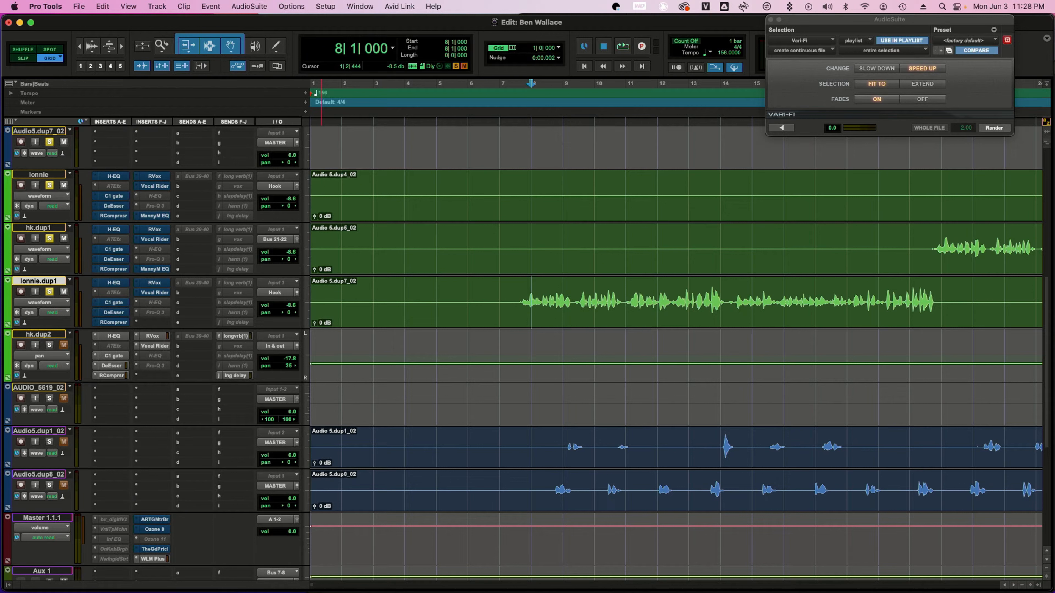
left_click(275, 293)
mouse_move(282, 302)
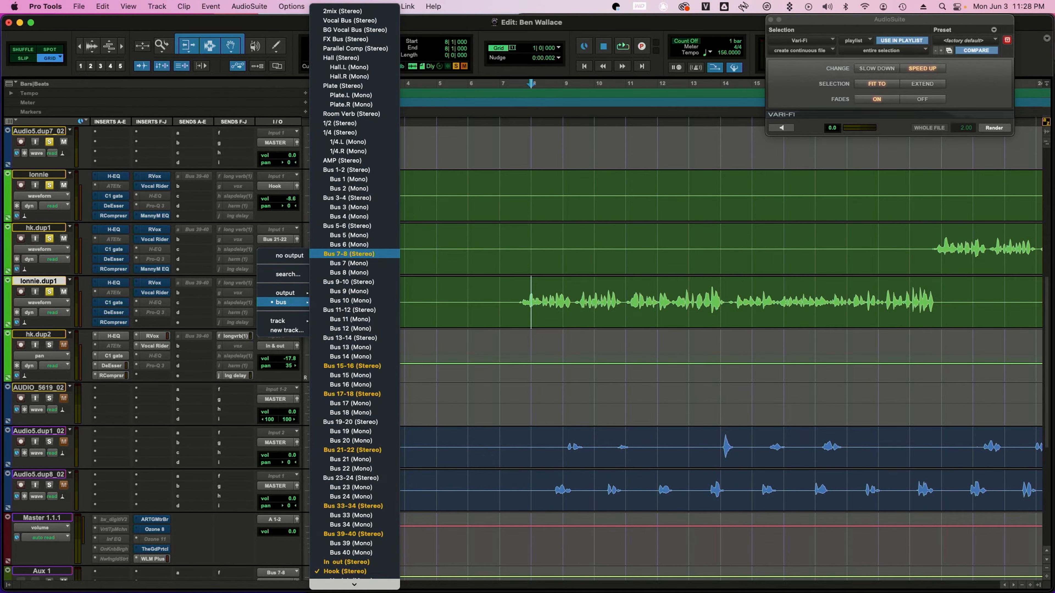
left_click(349, 254)
Reselect Bus 7-8 as the Aux 1 track's input
scroll(523, 354, "down", 5)
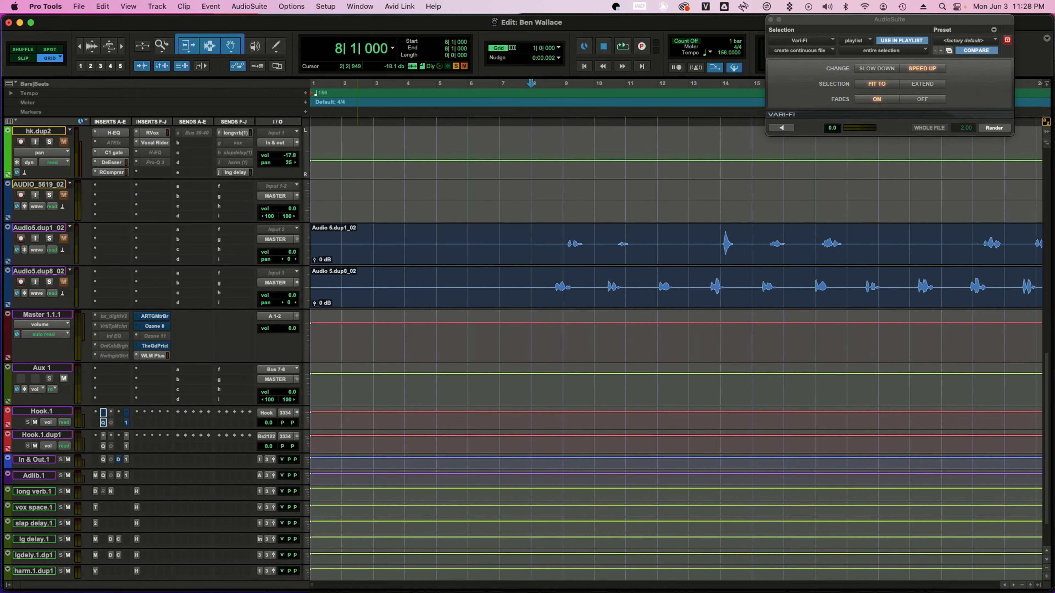
left_click(276, 370)
mouse_move(282, 370)
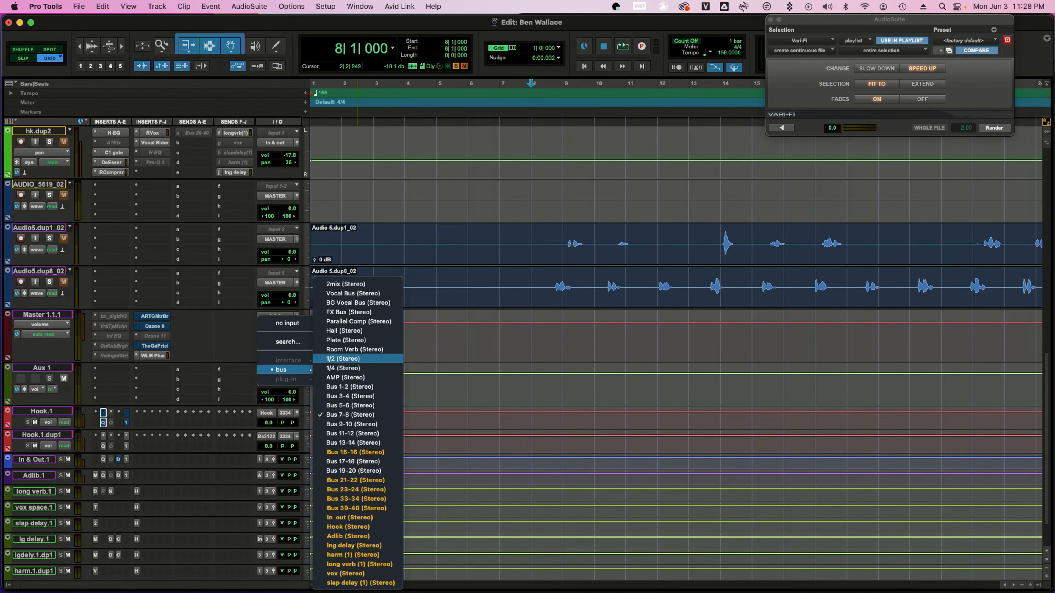
left_click(353, 406)
scroll(523, 354, "up", 4)
left_click(275, 196)
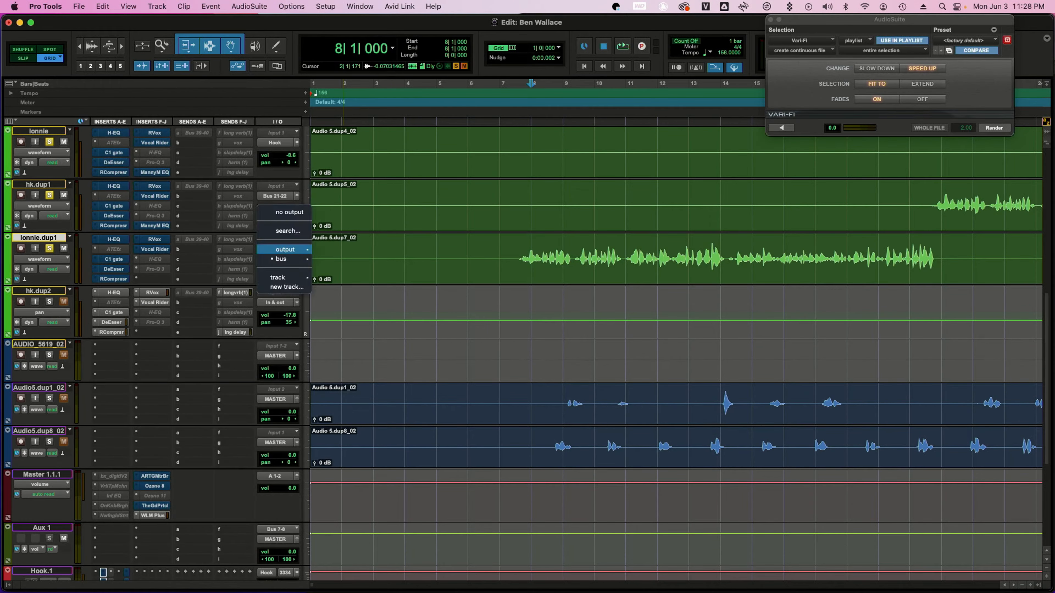
mouse_move(281, 259)
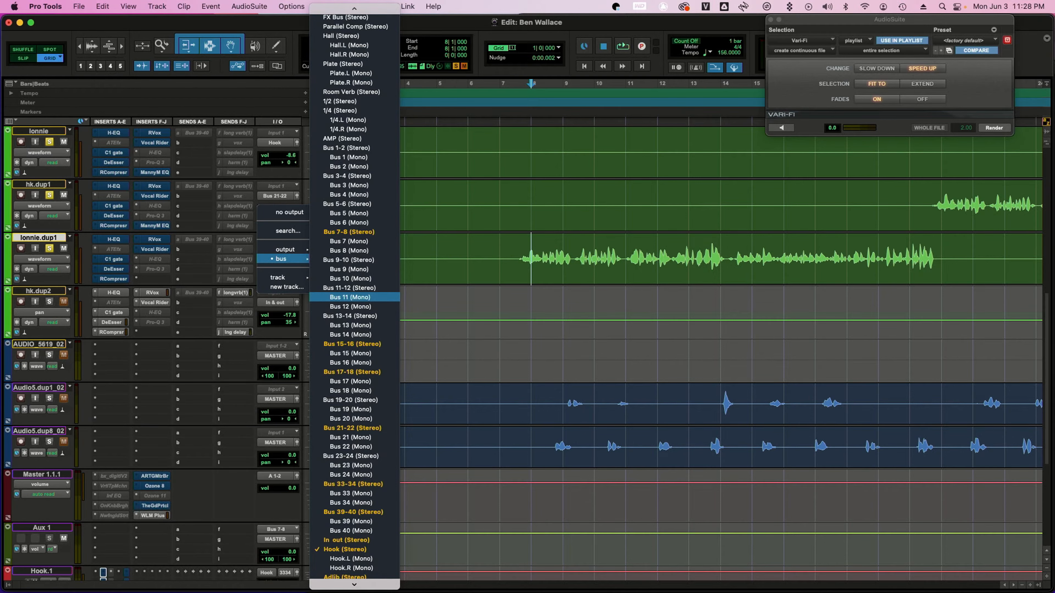
scroll(290, 299, "down", 10)
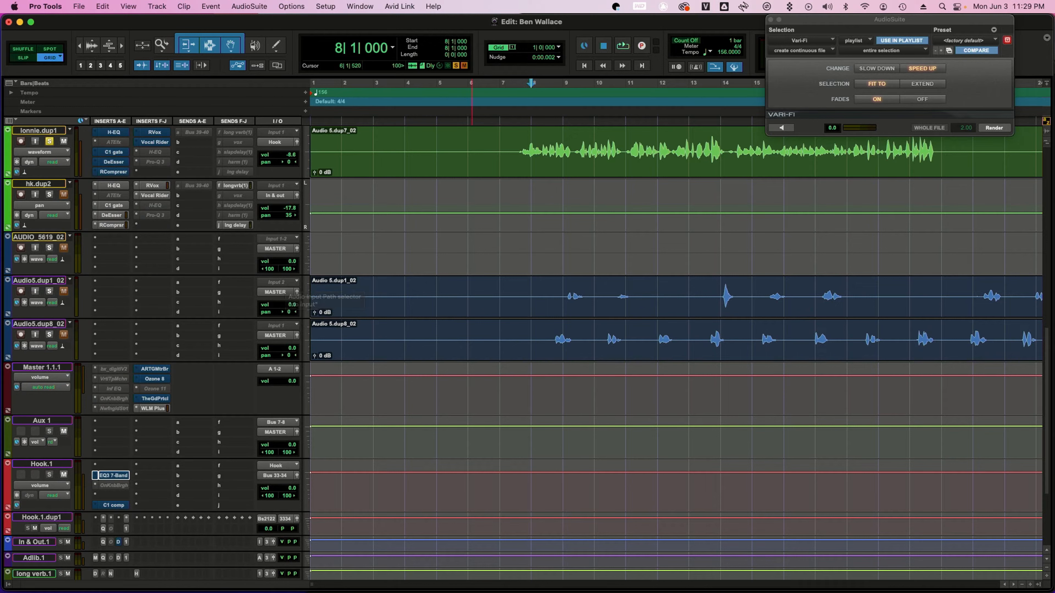
scroll(524, 291, "up", 3)
scroll(524, 291, "down", 5)
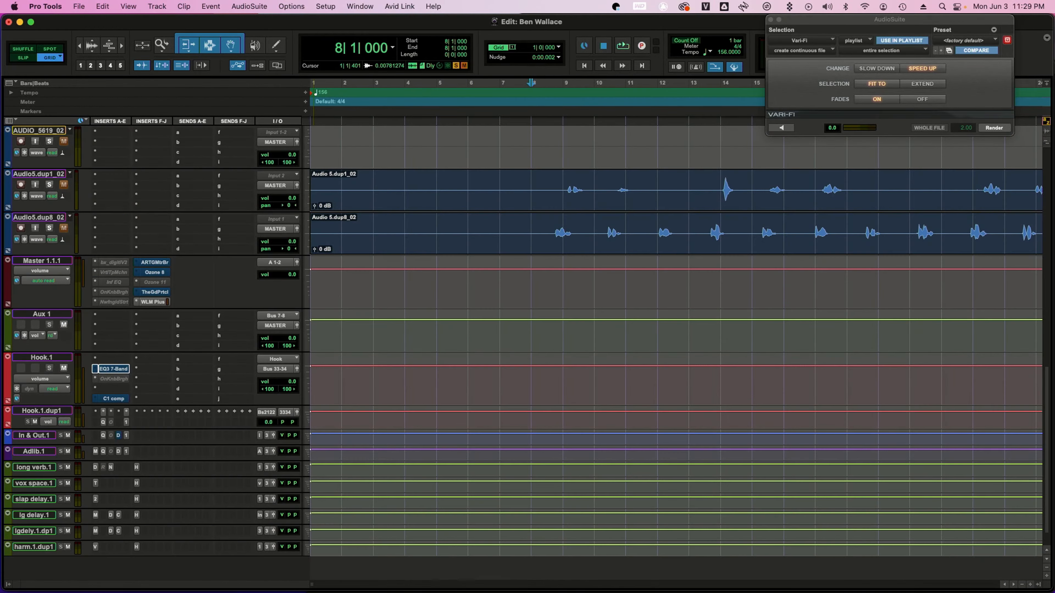
Open the EQ3 7-Band plug-in on the Hook.1 track and move its window aside
left_click(112, 369)
scroll(112, 369, "up", 5)
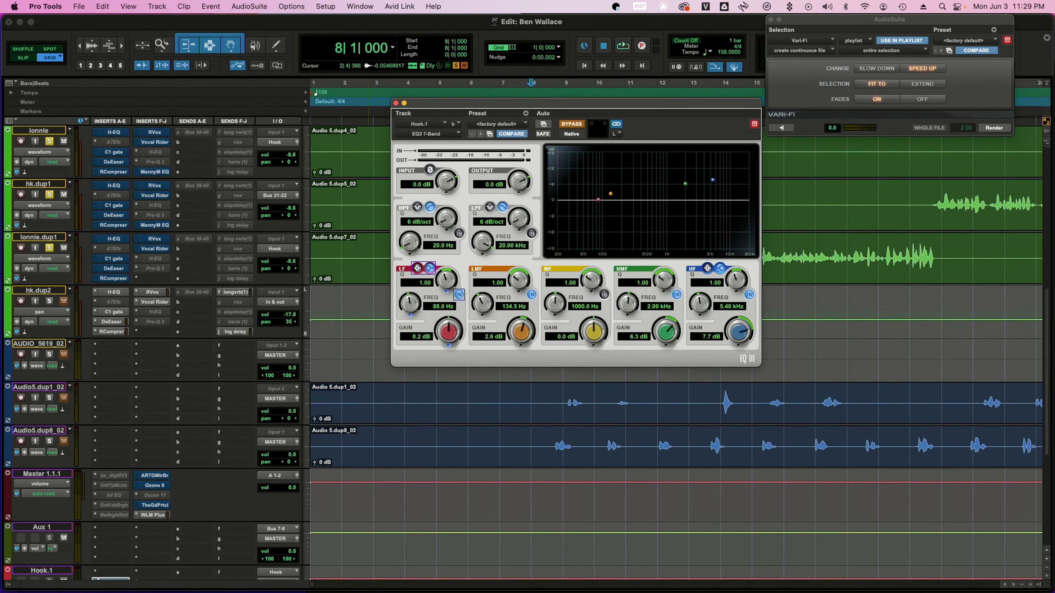
scroll(111, 369, "down", 2)
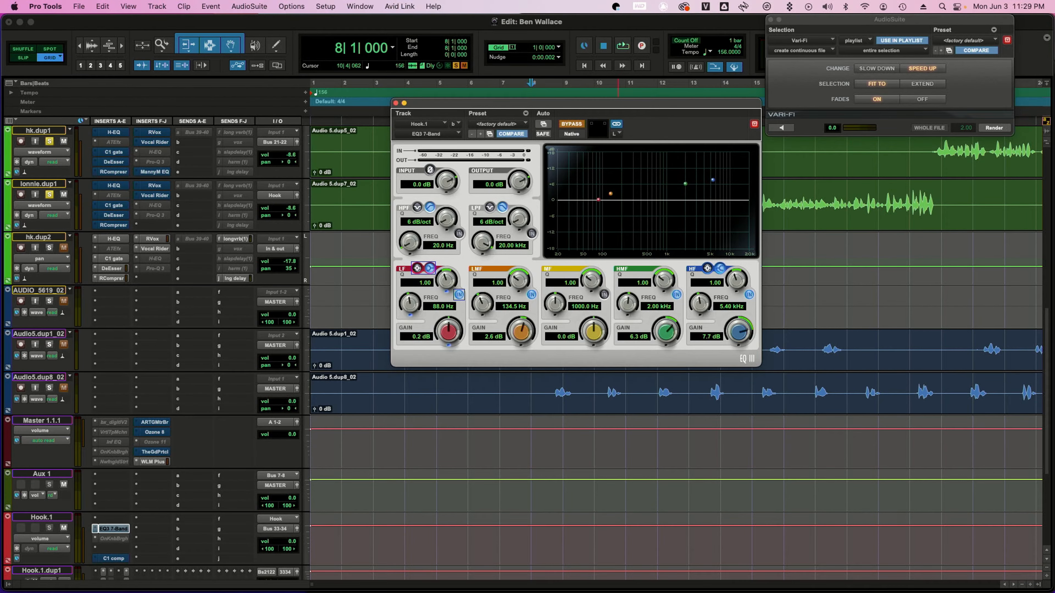
left_click_drag(573, 103, 264, 134)
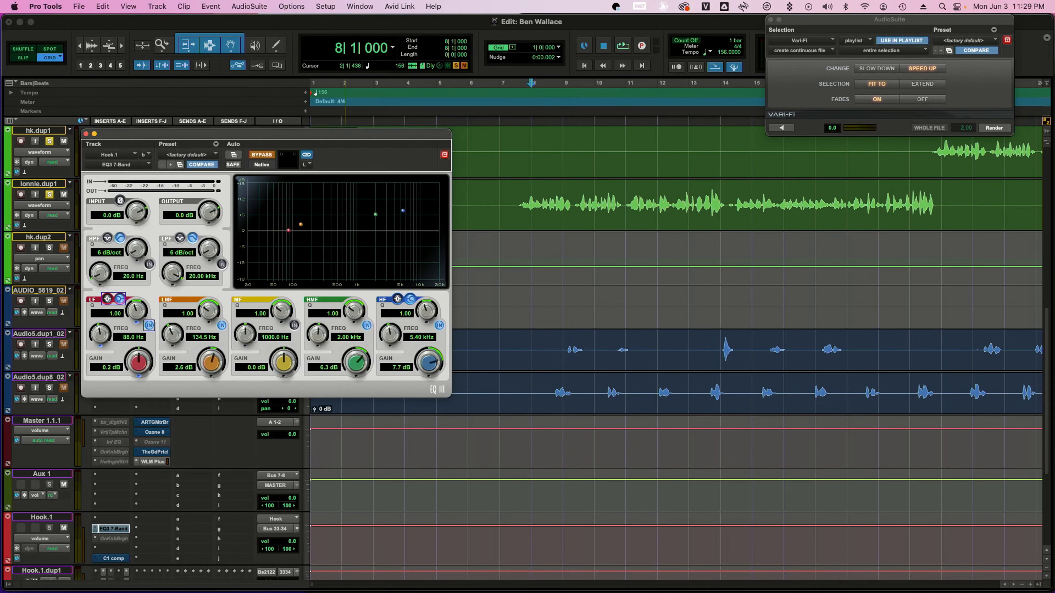
Play the session while toggling the EQ3 bypass to compare the hook with and without EQ
key("space")
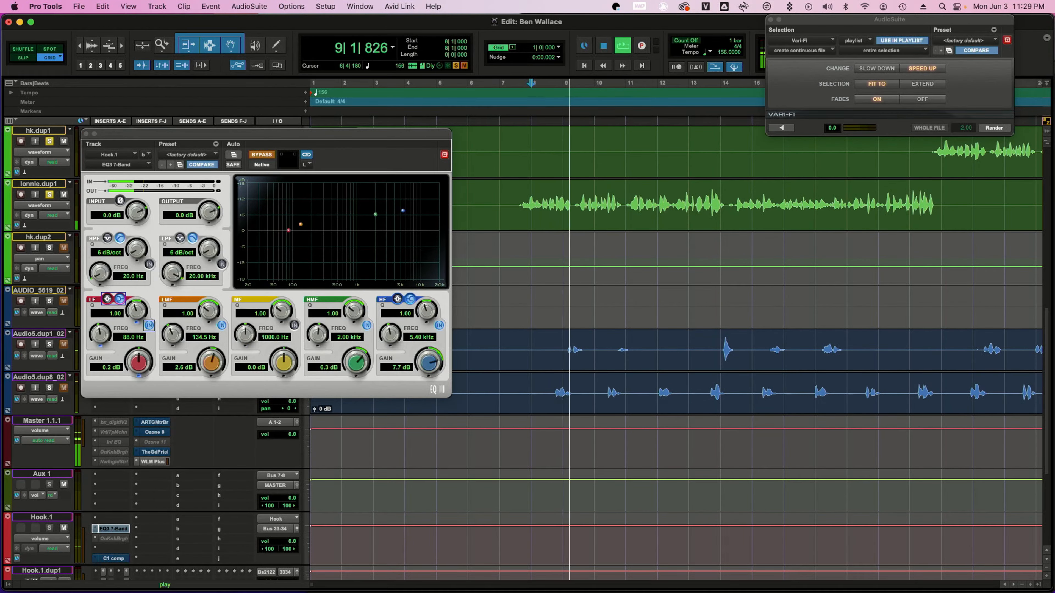
left_click(261, 154)
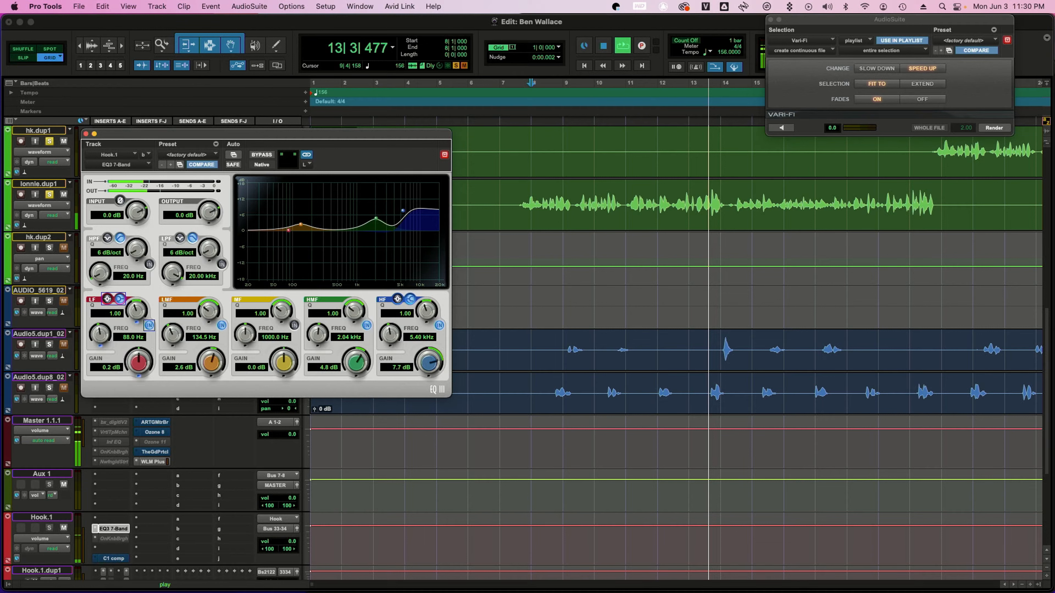
key("space")
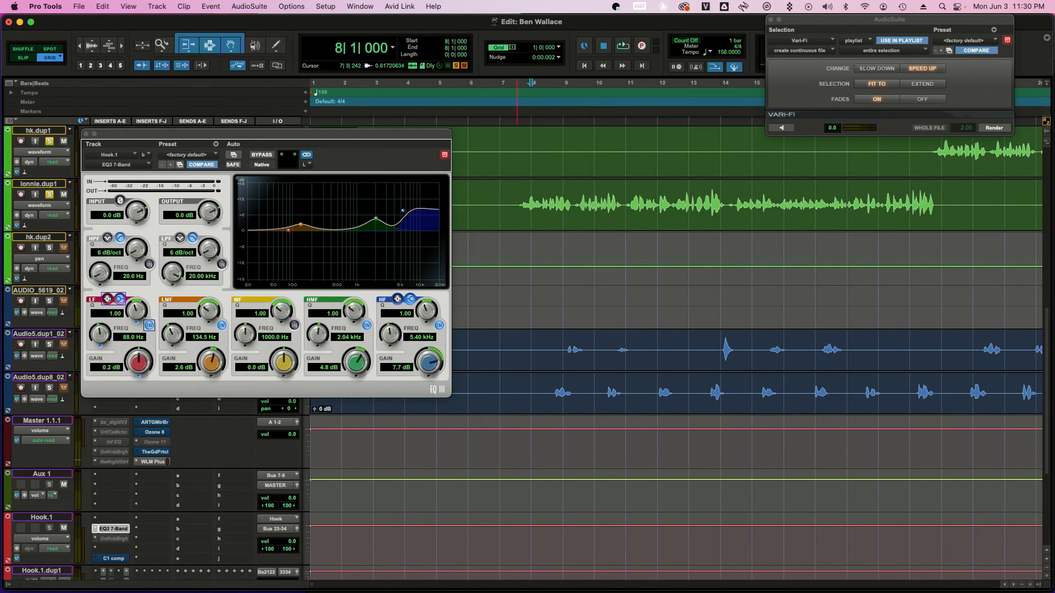
Close the EQ3, open the H-EQ on lonnie.dup1 and raise the high-pass filter to about 86 Hz
key("super+w")
scroll(602, 319, "up", 2)
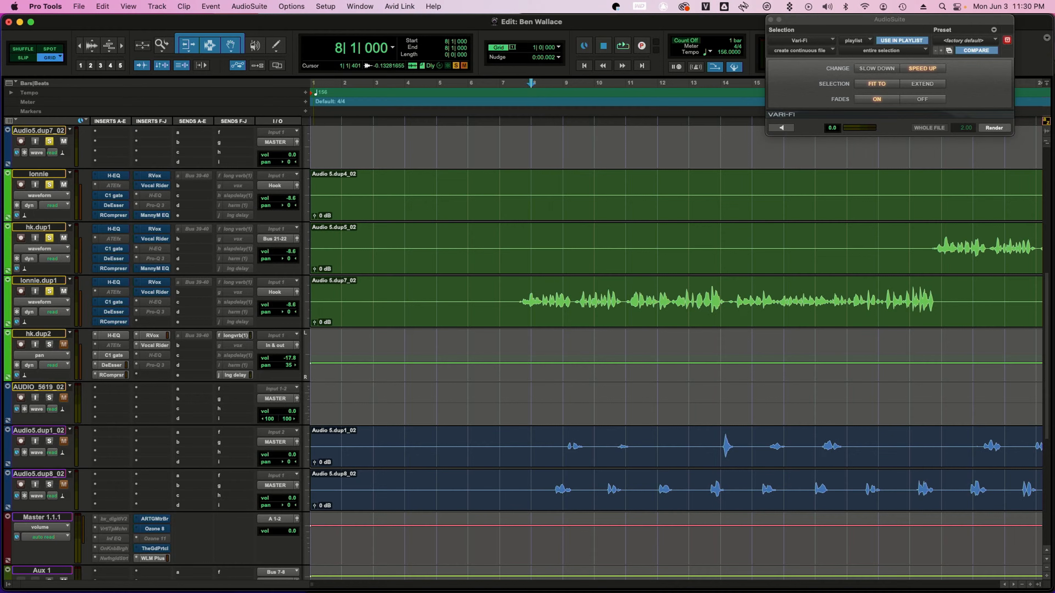
left_click(113, 282)
left_click_drag(849, 144, 515, 125)
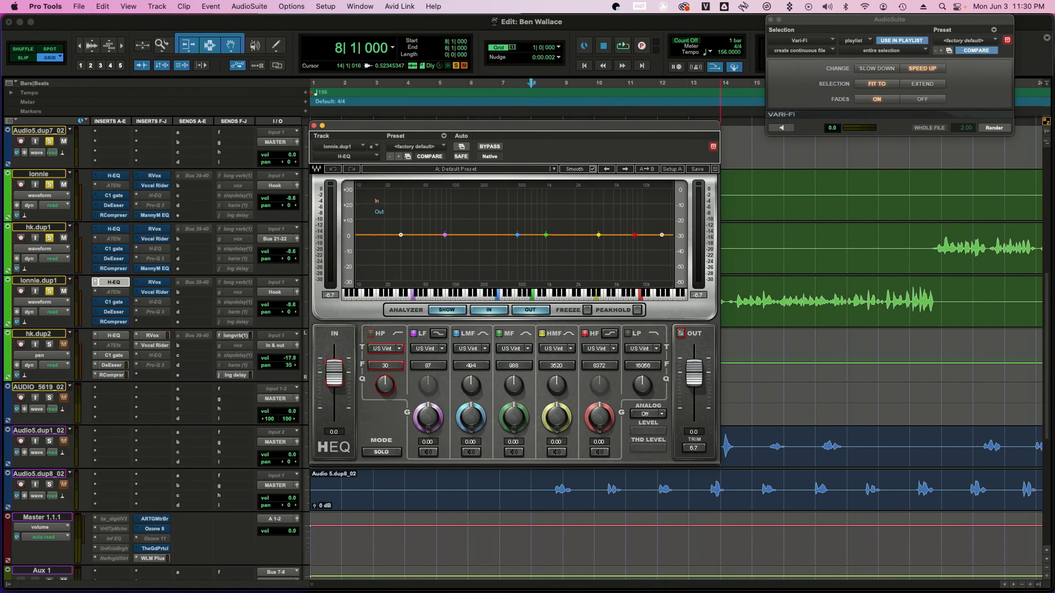
left_click_drag(400, 235, 442, 235)
key("space")
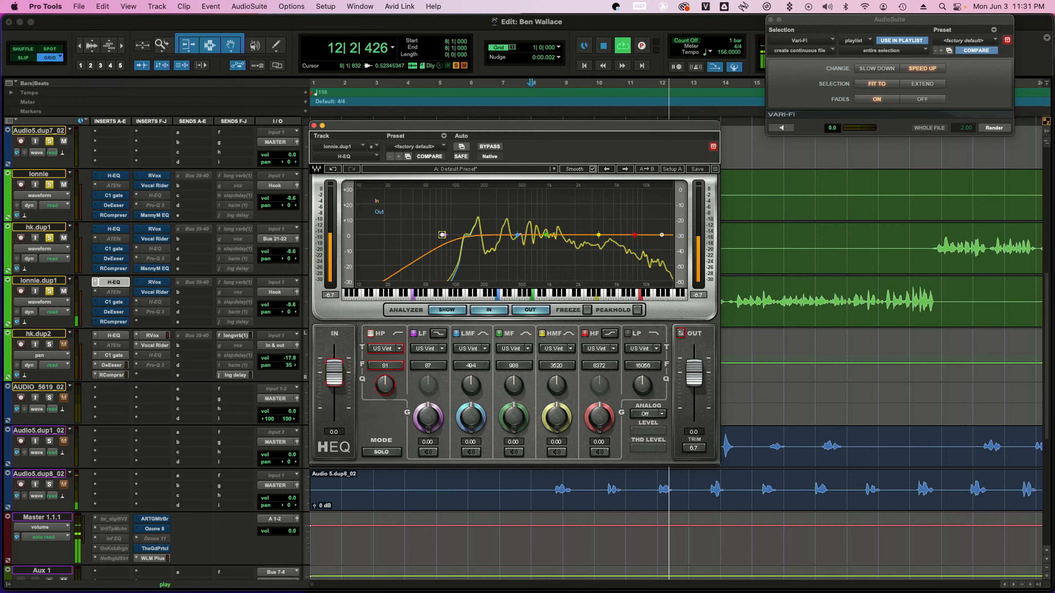
key("space")
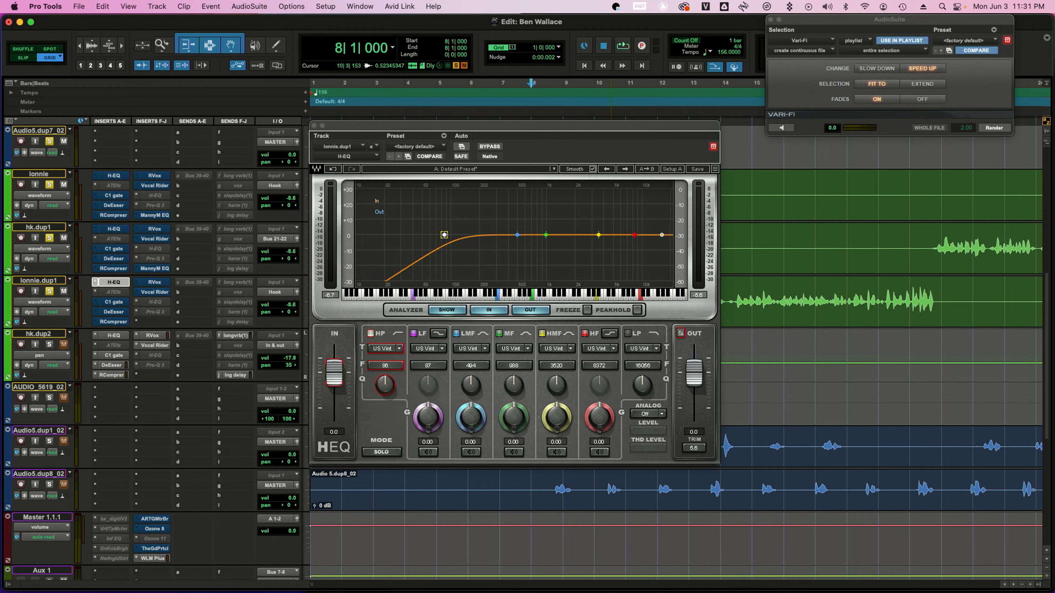
Switch the H-EQ's LMF, MF, HMF and HF bands to the Digital 2 model
left_click(514, 349)
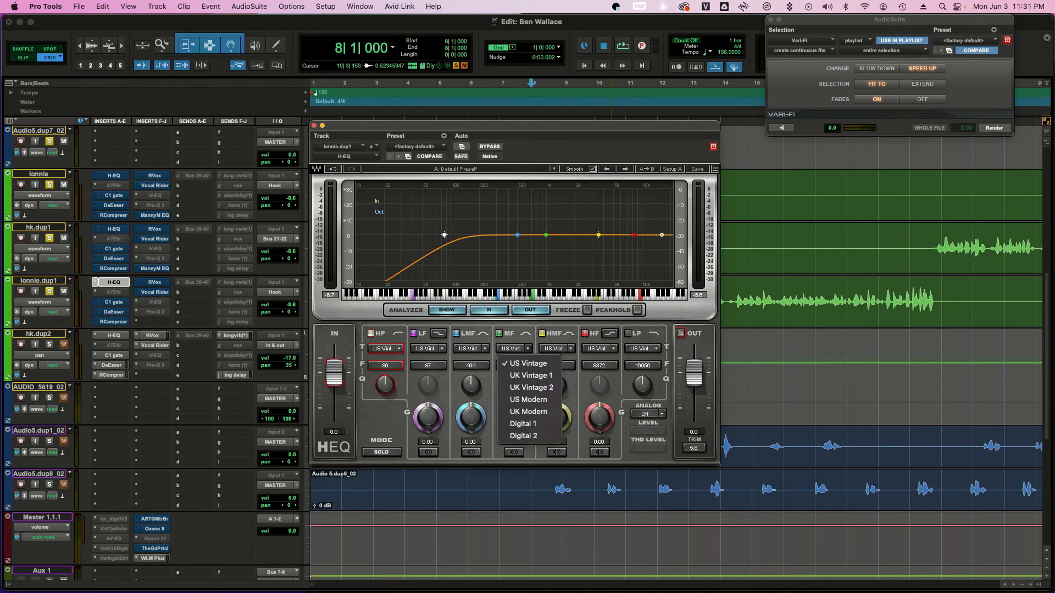
key("Escape")
left_click(470, 348)
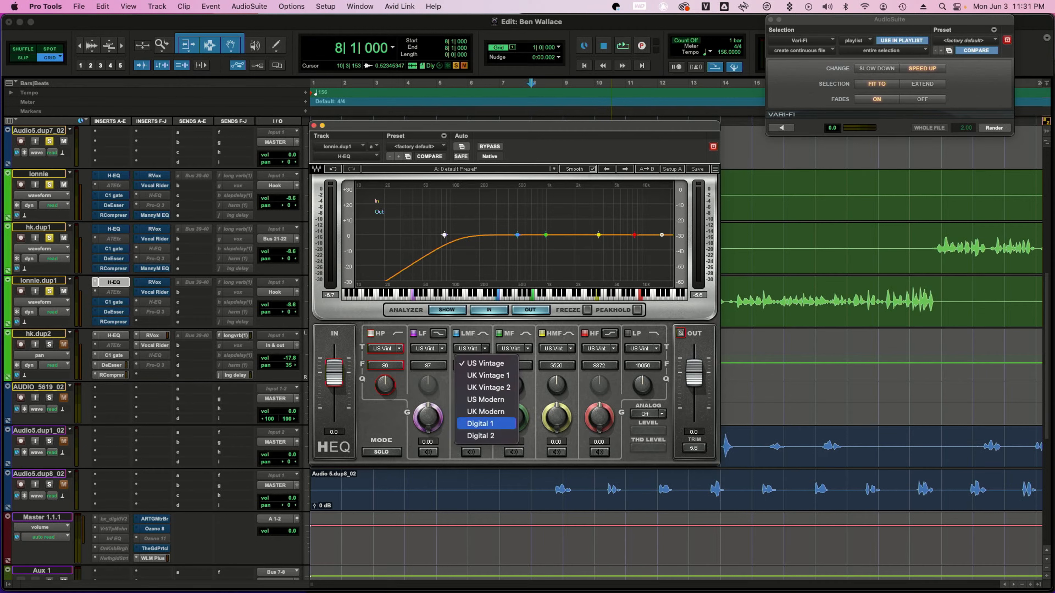
left_click(470, 433)
left_click(514, 348)
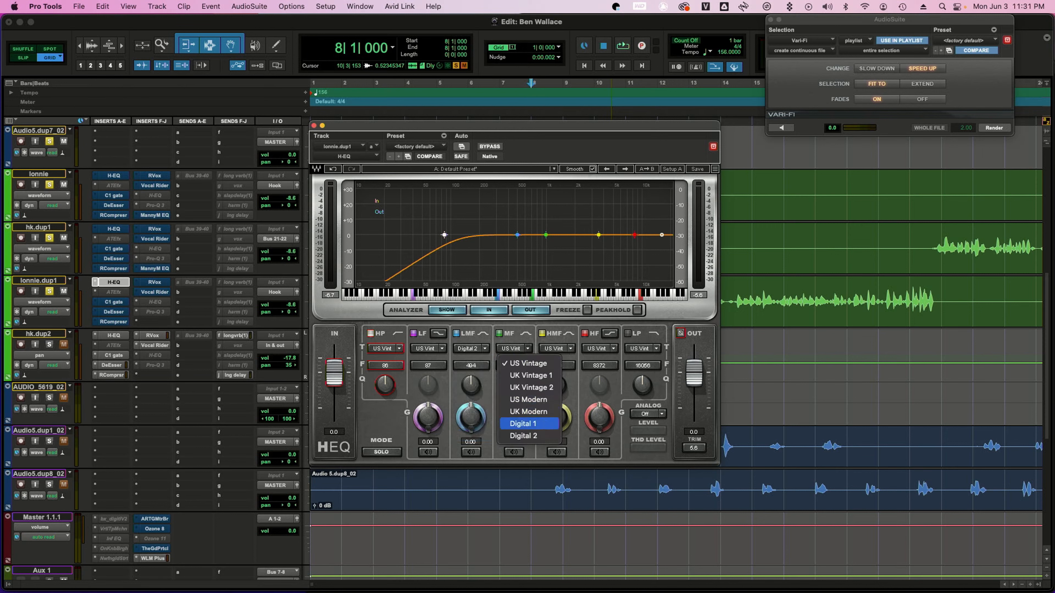
left_click(524, 435)
left_click(557, 349)
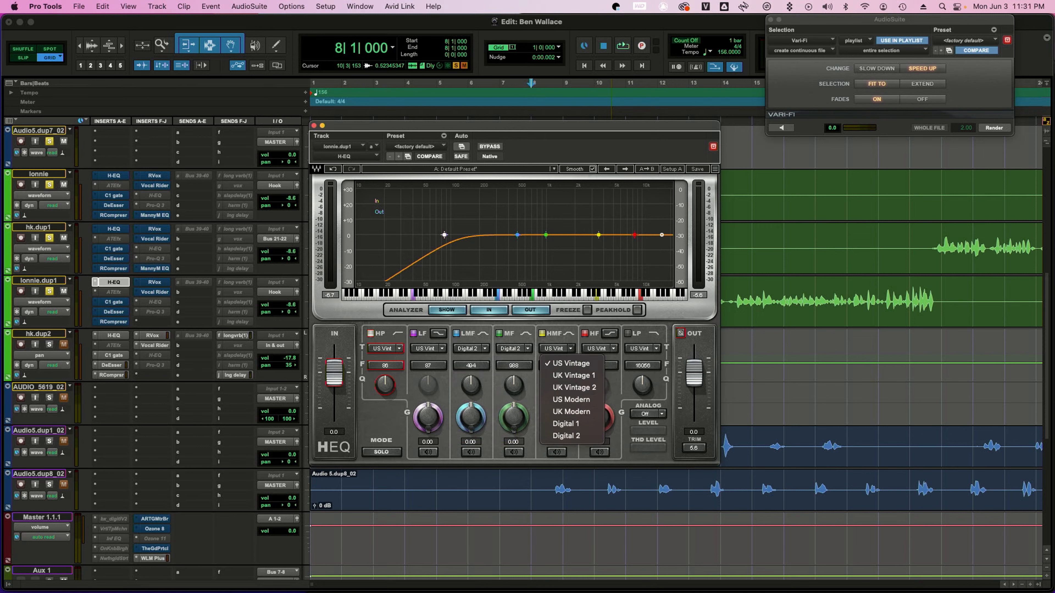
left_click(566, 435)
left_click(599, 349)
left_click(609, 436)
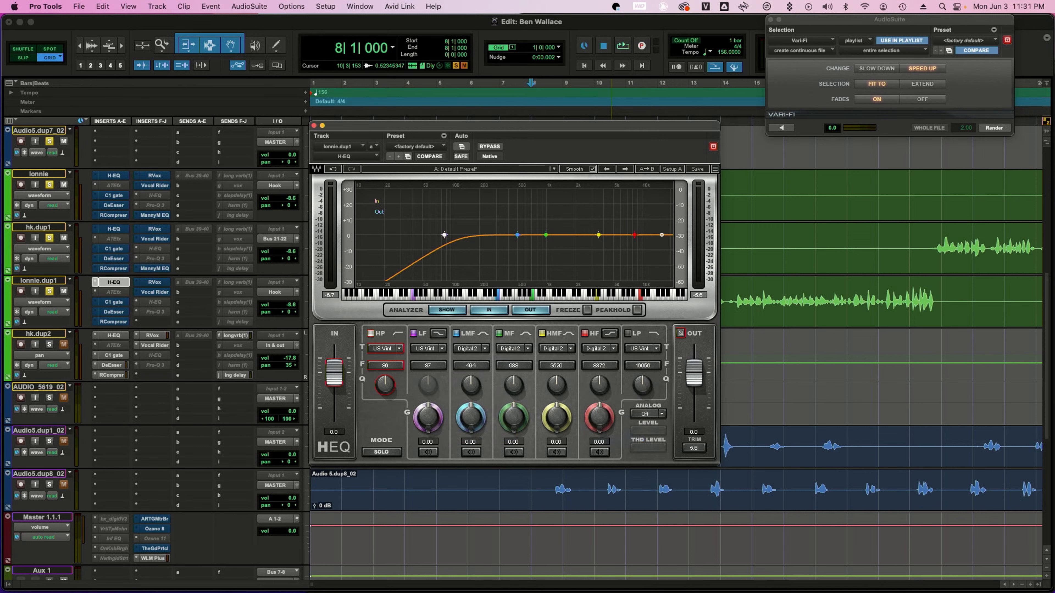
Boost the LMF band of the H-EQ to 18 dB, sweep its frequency to about 195 Hz and start playback
left_click(642, 349)
left_click(651, 435)
left_click_drag(471, 385, 470, 370)
left_click_drag(470, 418, 471, 375)
left_click_drag(470, 418, 471, 405)
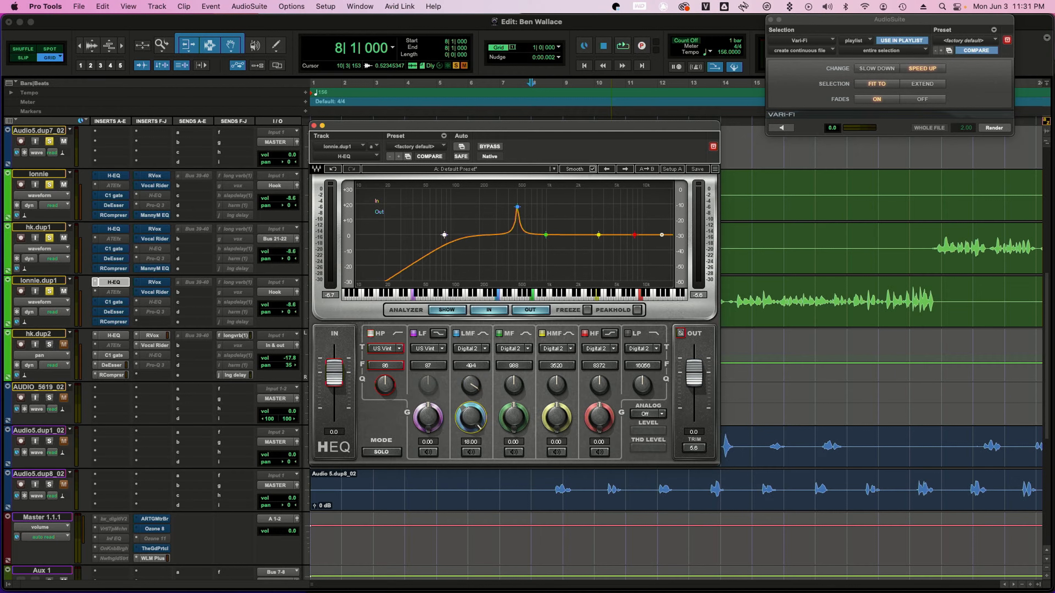
left_click_drag(471, 365, 471, 387)
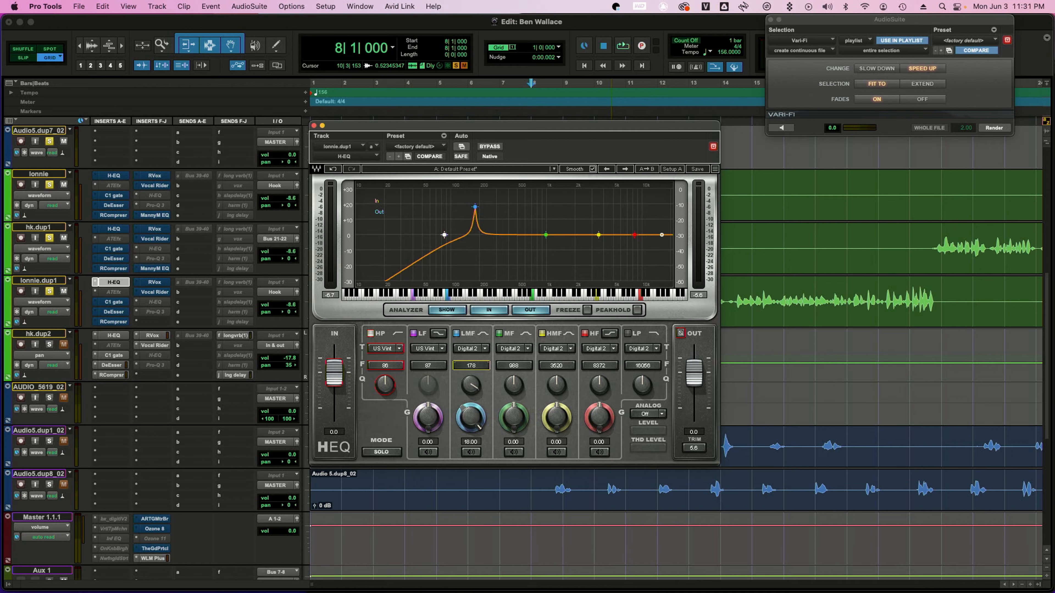
left_click_drag(476, 207, 479, 207)
key("space")
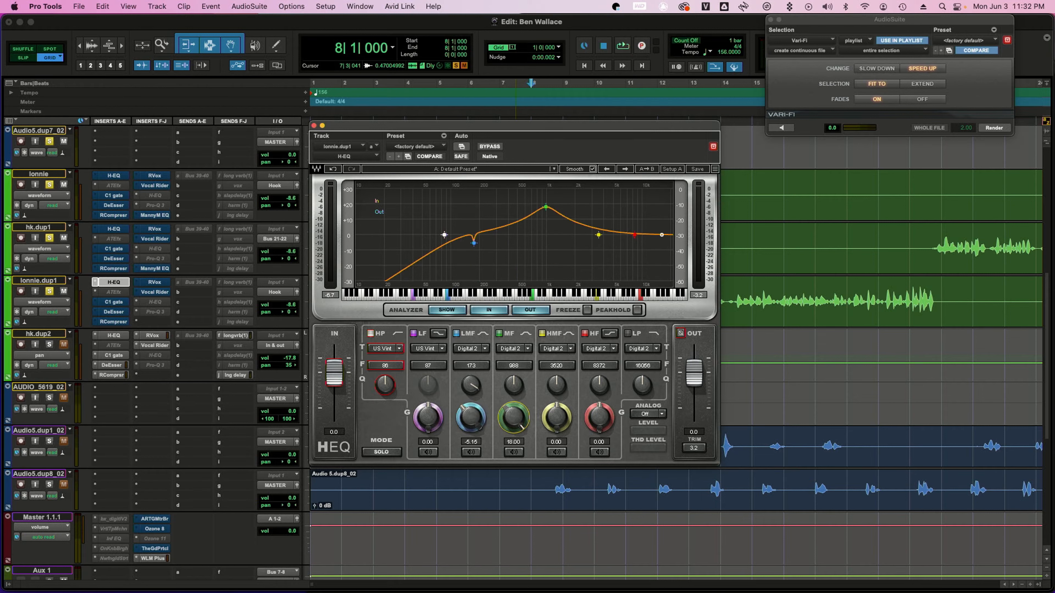
Cut the LMF band to -5.15 dB, then boost the MF band to 18 dB and sweep it to about 349 Hz while listening
left_click_drag(514, 385, 514, 429)
key("space")
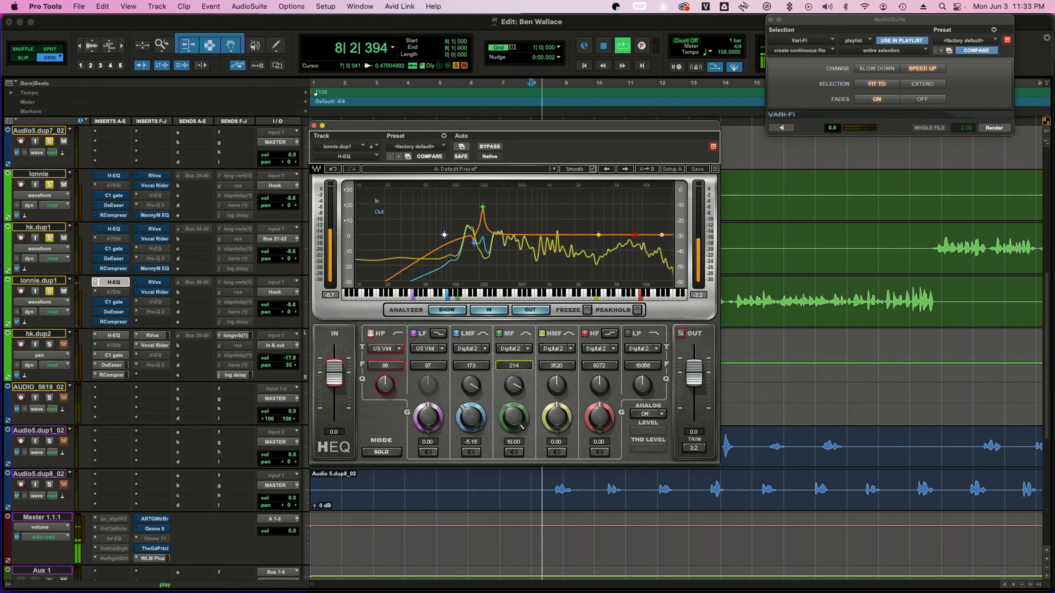
left_click_drag(514, 366, 514, 339)
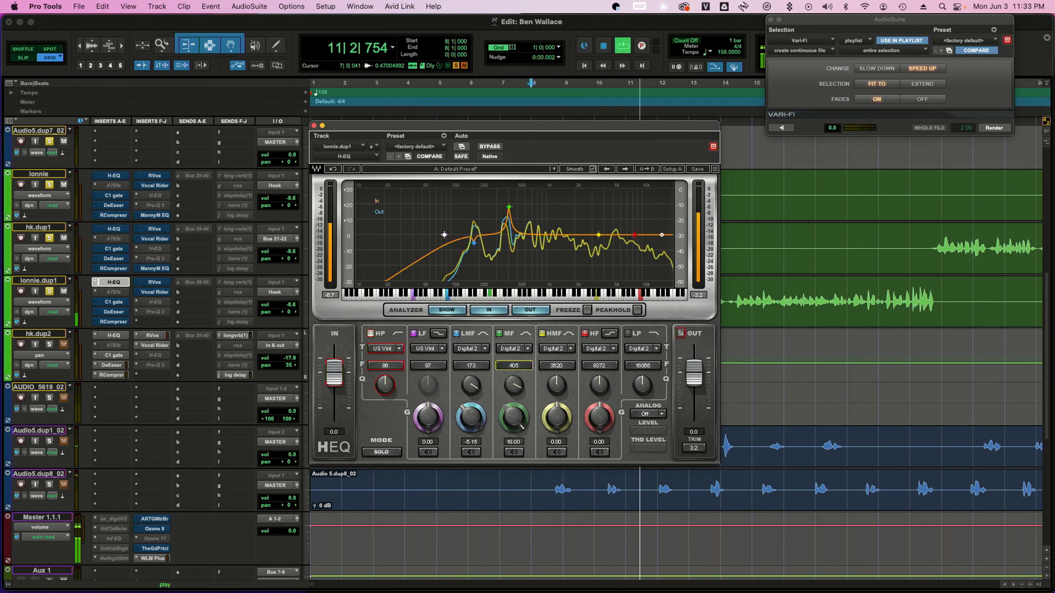
left_click_drag(514, 339, 514, 345)
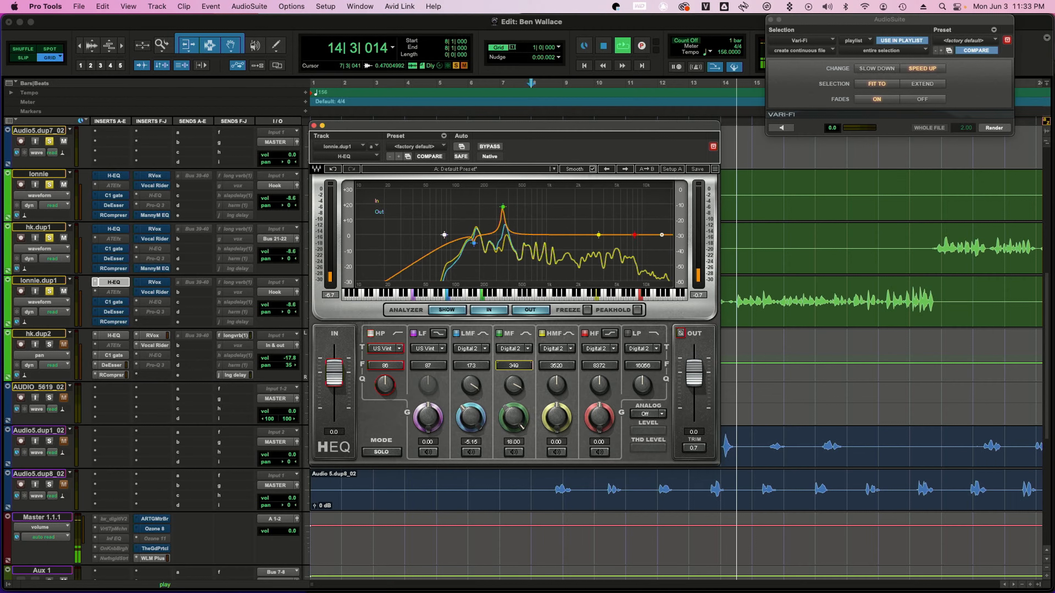
key("space")
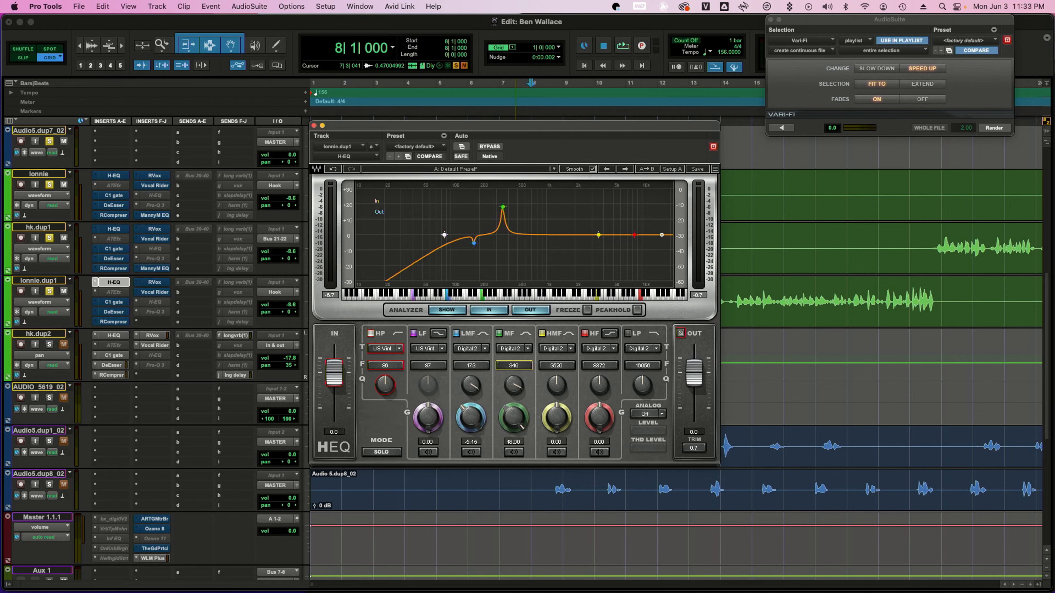
Cut the MF band to -3.90 dB and boost the HMF band to 18 dB around 1218 Hz, auditioning with playback
left_click_drag(514, 418, 513, 467)
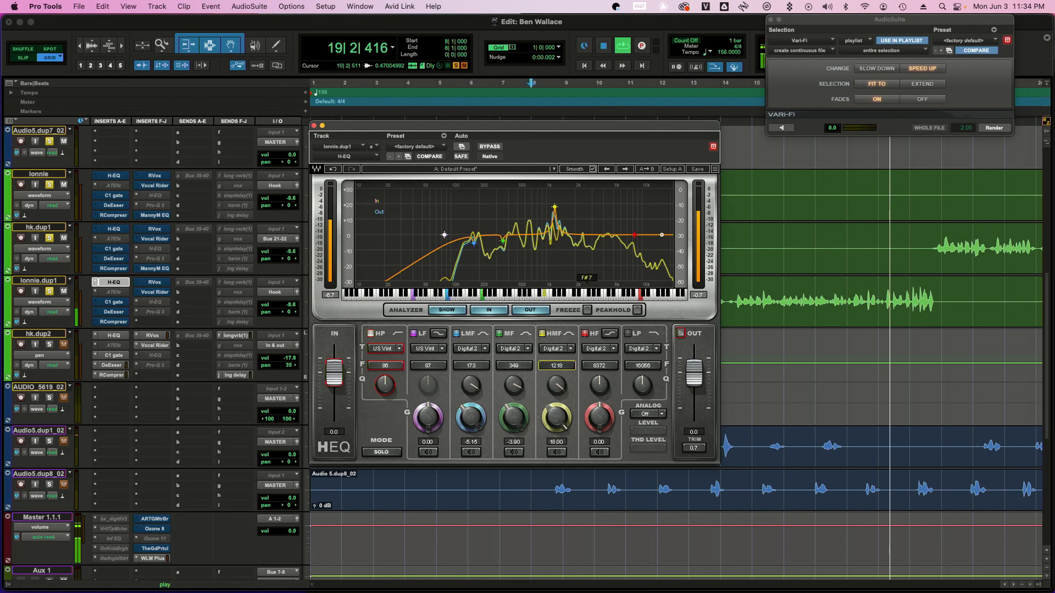
key("space")
key("space")
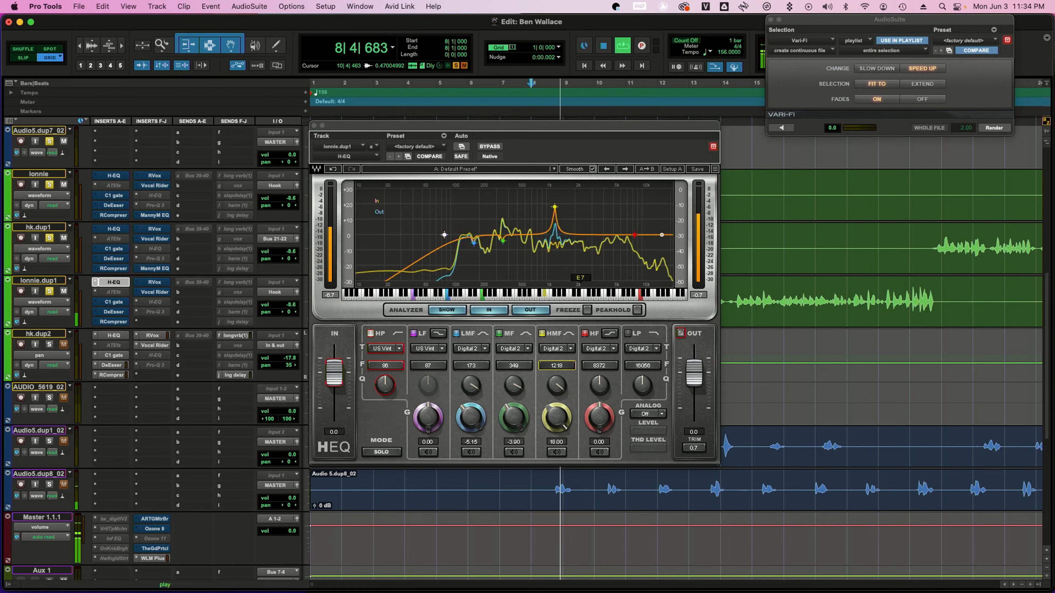
key("space")
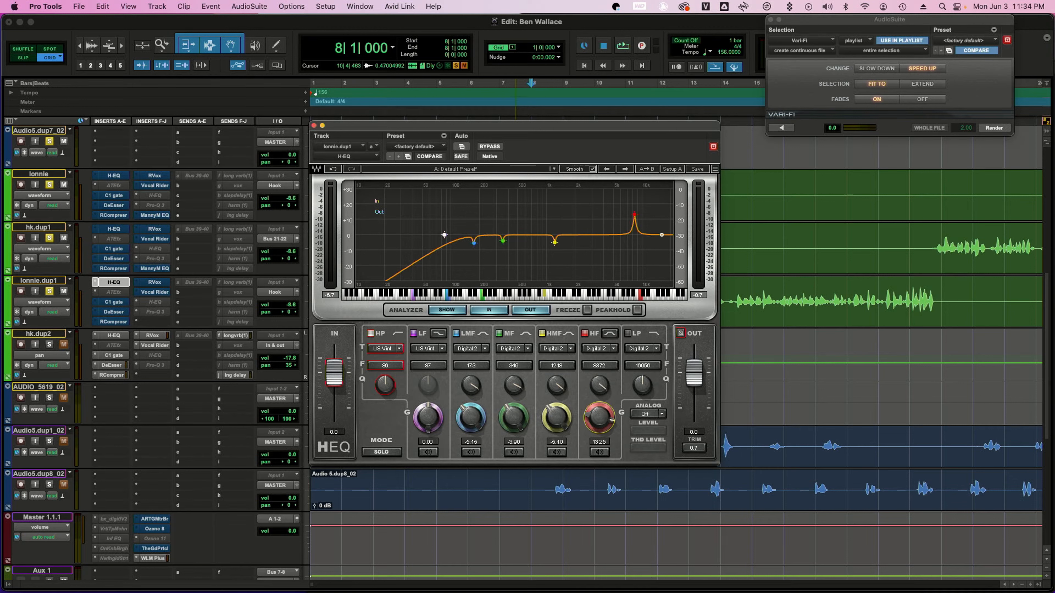
Cut the HMF band to -5.10 dB, boost the HF band to 18 dB and sweep it to about 4908 Hz during playback
left_click_drag(599, 417, 600, 409)
left_click_drag(635, 211, 562, 207)
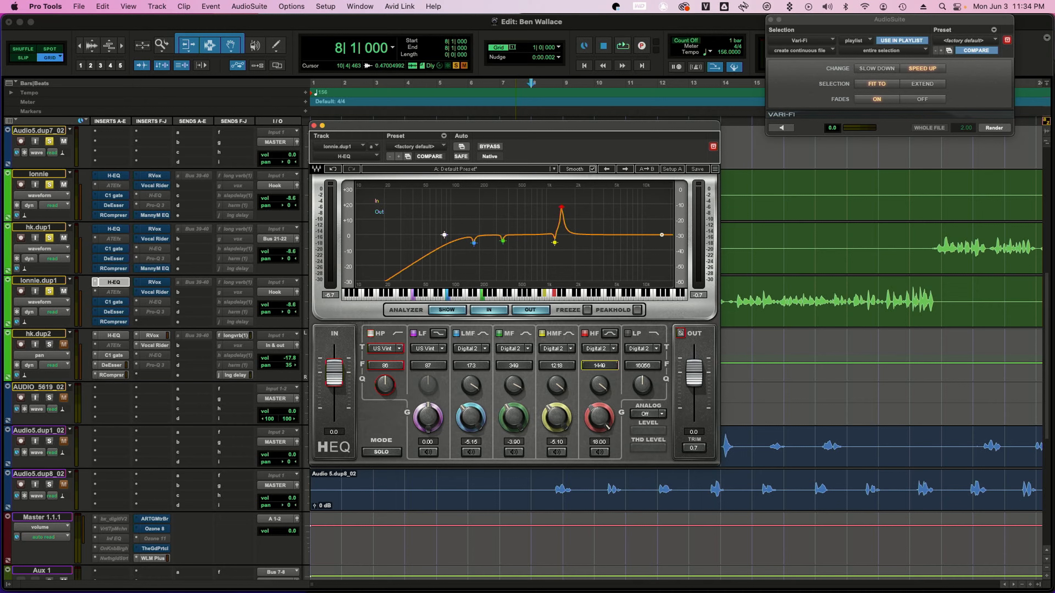
key("space")
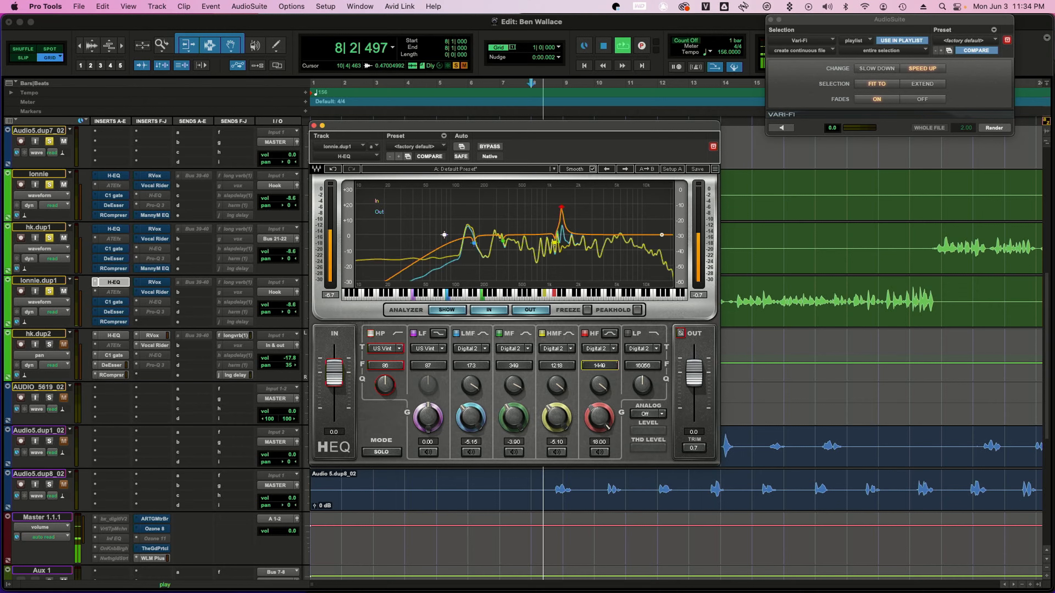
left_click_drag(561, 207, 575, 207)
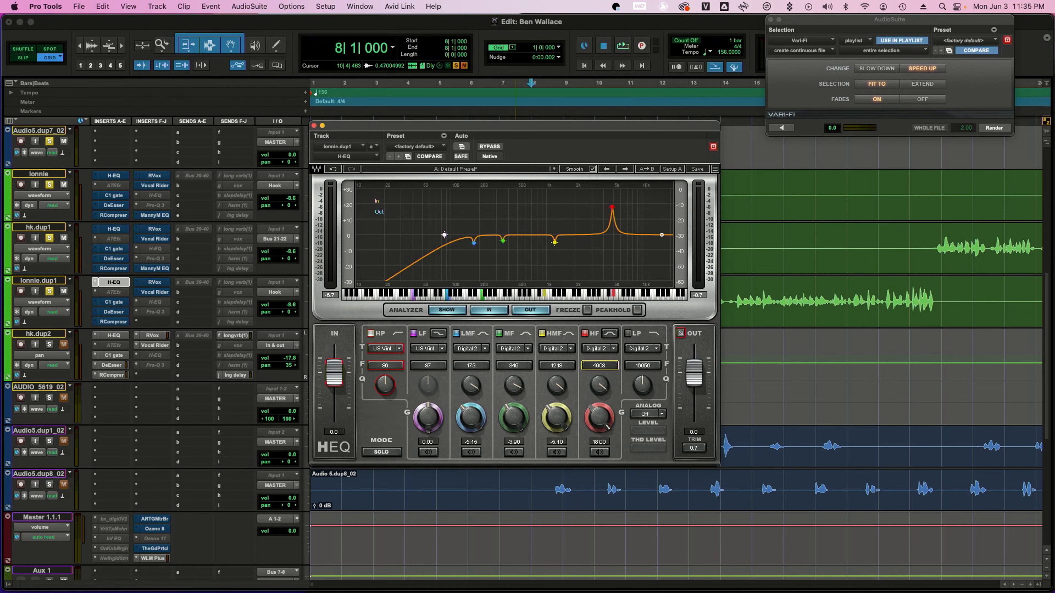
Cut the HF band to -6.75 dB, then move the H-EQ window aside and close it
left_click_drag(599, 417, 599, 462)
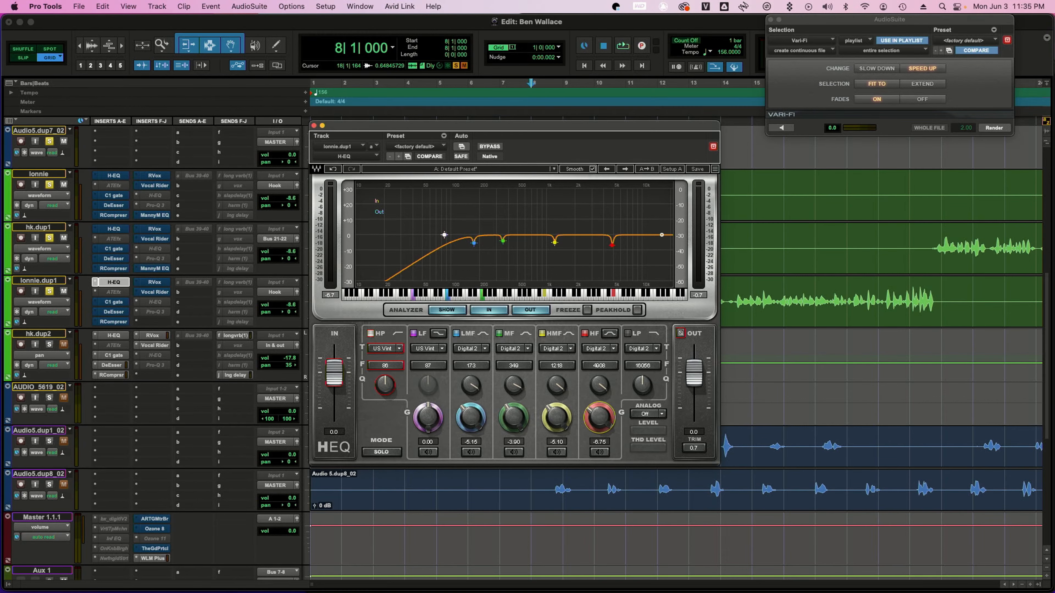
left_click_drag(515, 125, 583, 121)
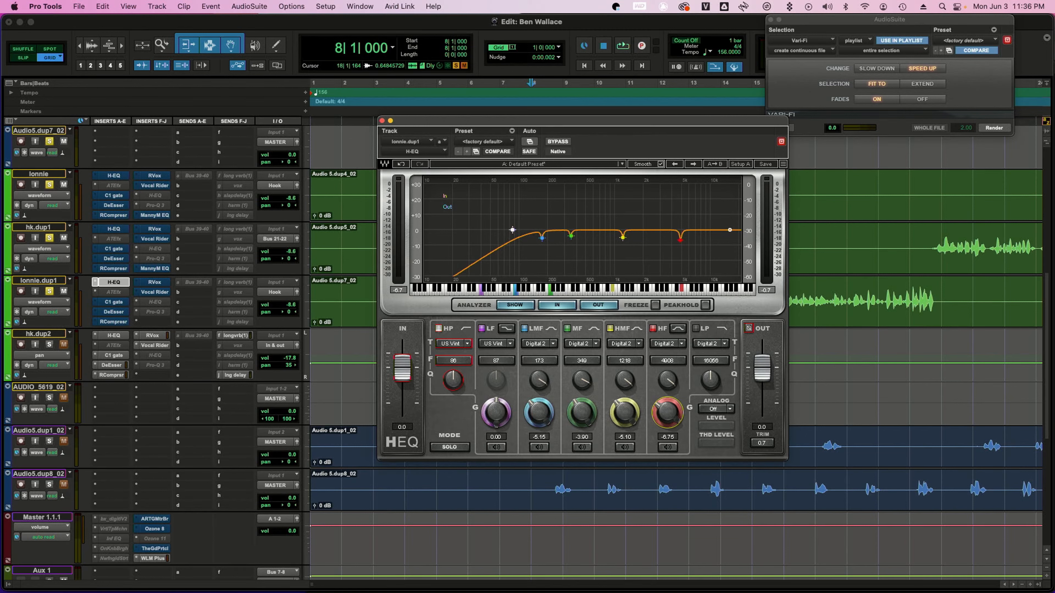
left_click(382, 121)
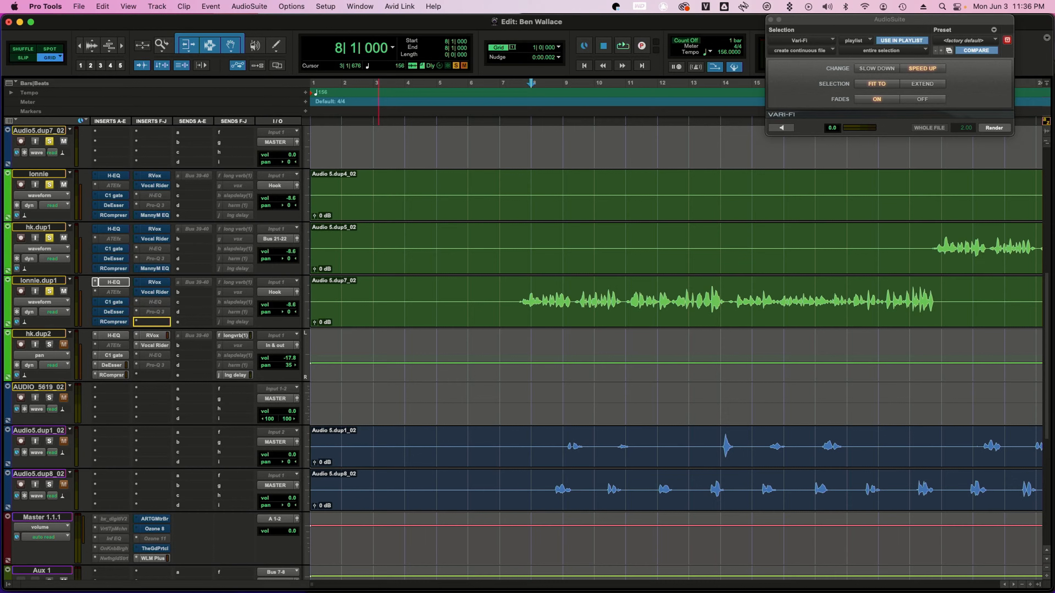
Open the MannyM EQ plug-in on lonnie.dup1 and move its window to the upper-left of the screen
left_click_drag(152, 322, 152, 322)
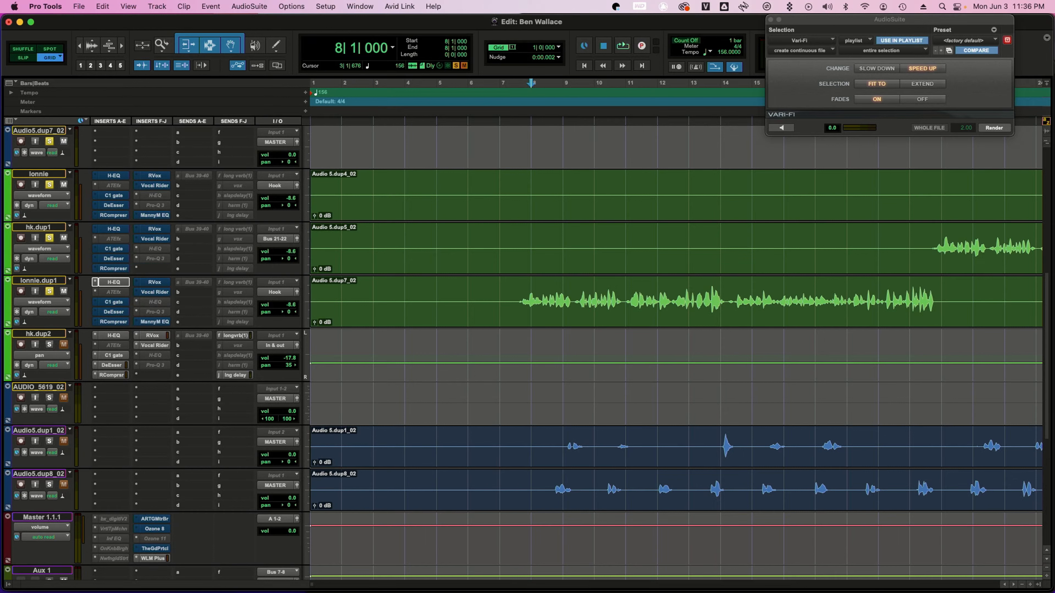
left_click(152, 321)
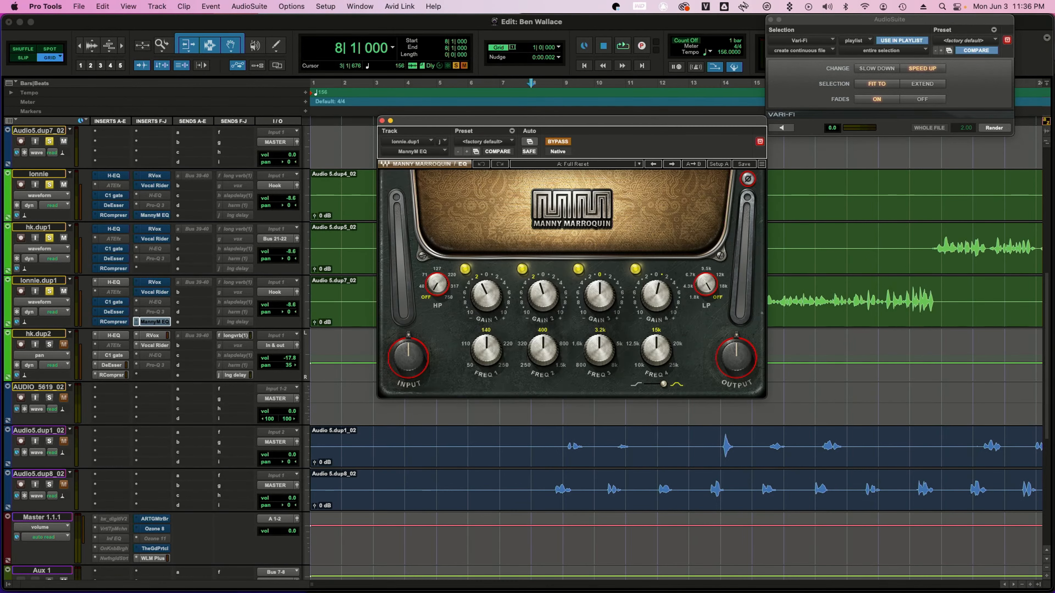
left_click_drag(573, 120, 311, 63)
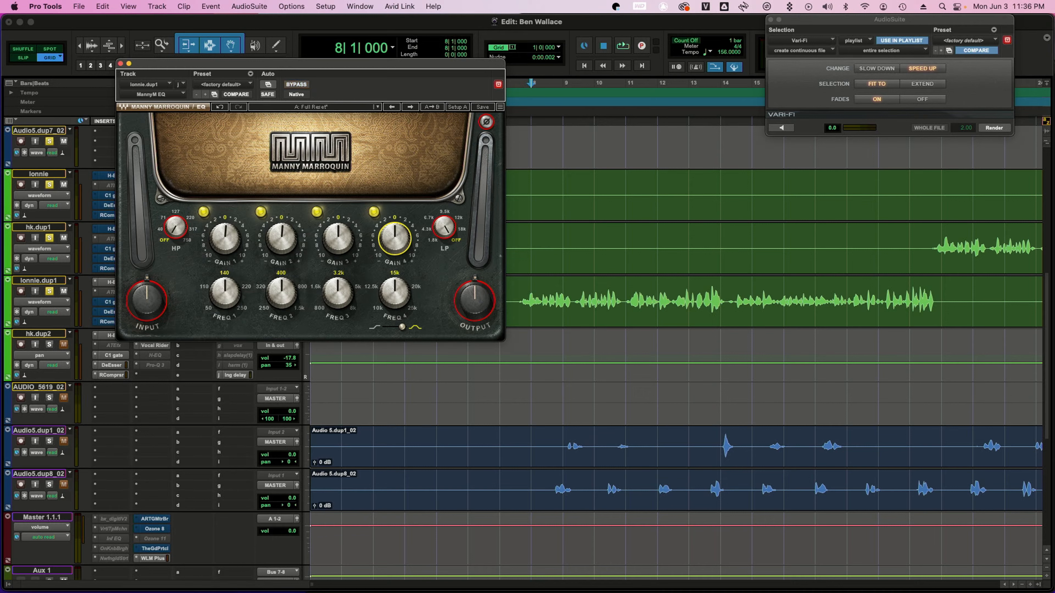
mouse_move(311, 63)
left_mouse_down()
mouse_move(304, 53)
mouse_move(317, 54)
left_mouse_up()
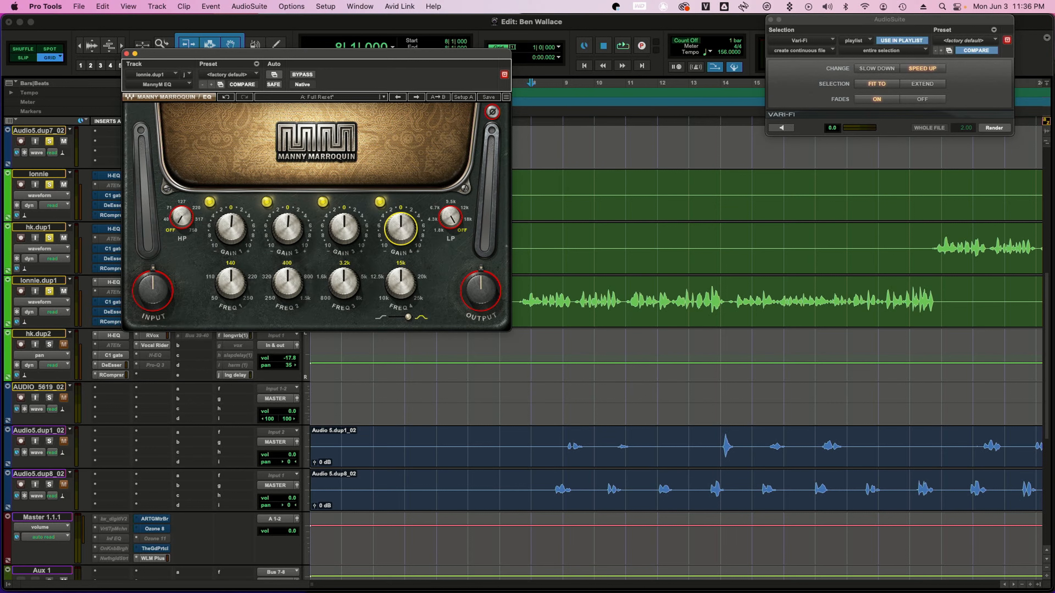
Play the vocal while adjusting the MannyM EQ band gains, setting the first band's gain to -2.2
key("space")
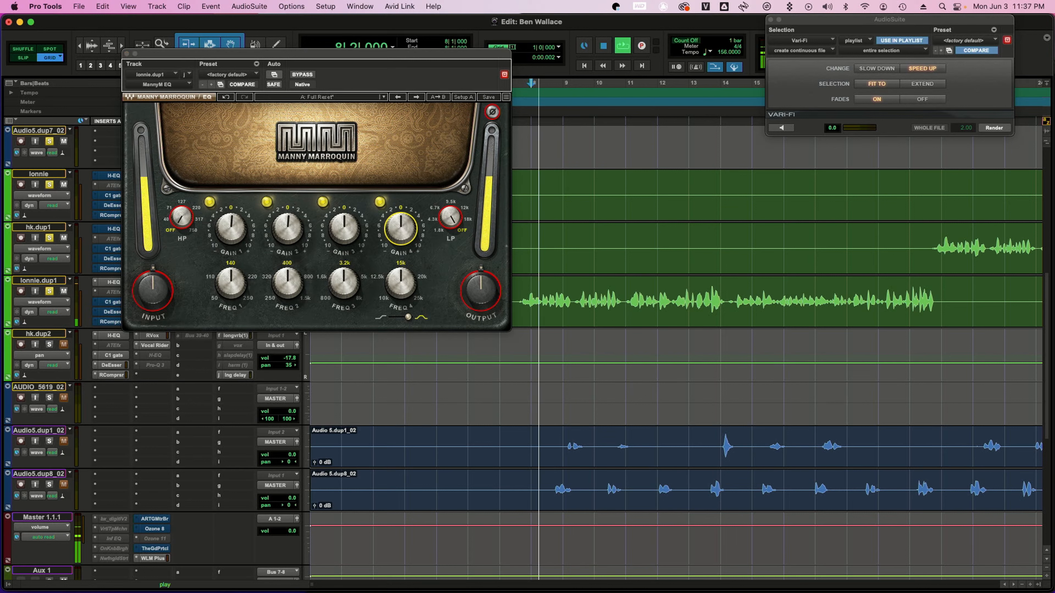
left_click_drag(231, 227, 231, 216)
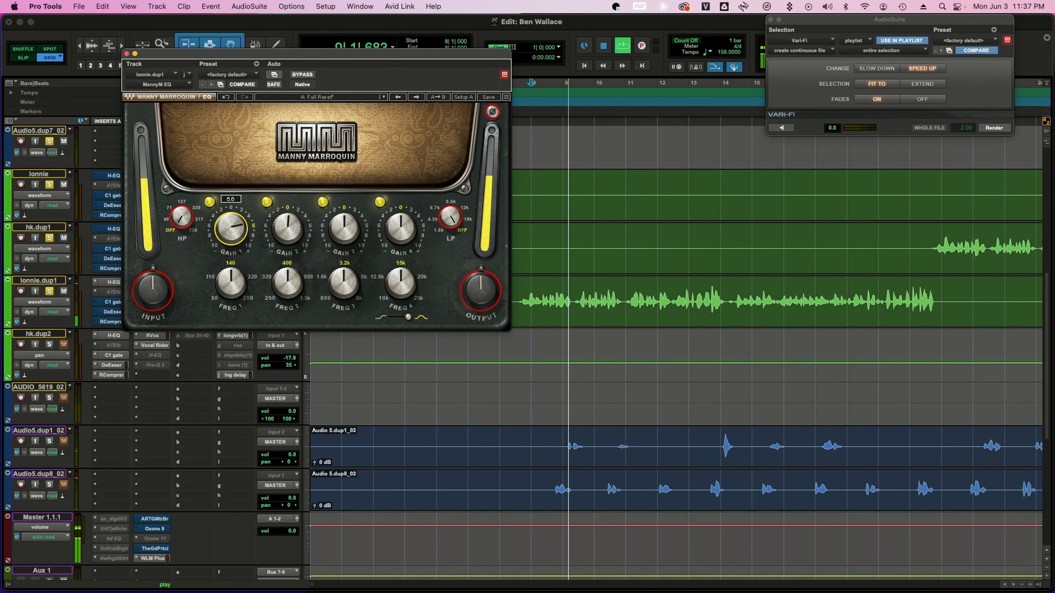
left_click_drag(231, 216, 231, 233)
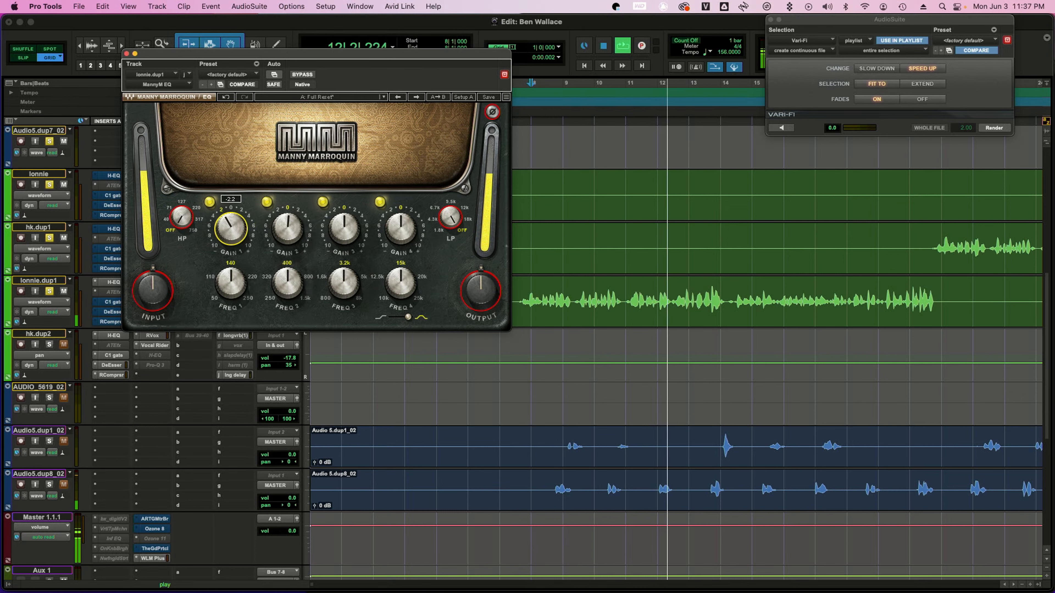
left_click_drag(231, 232, 288, 233)
key("space")
key("space")
left_click_drag(287, 233, 344, 205)
key("space")
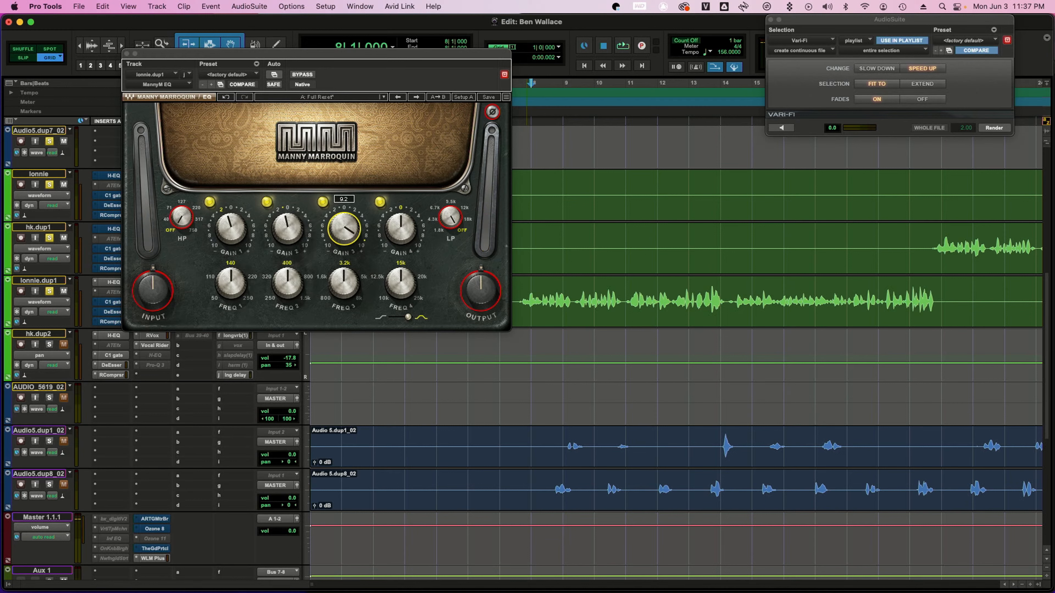
key("space")
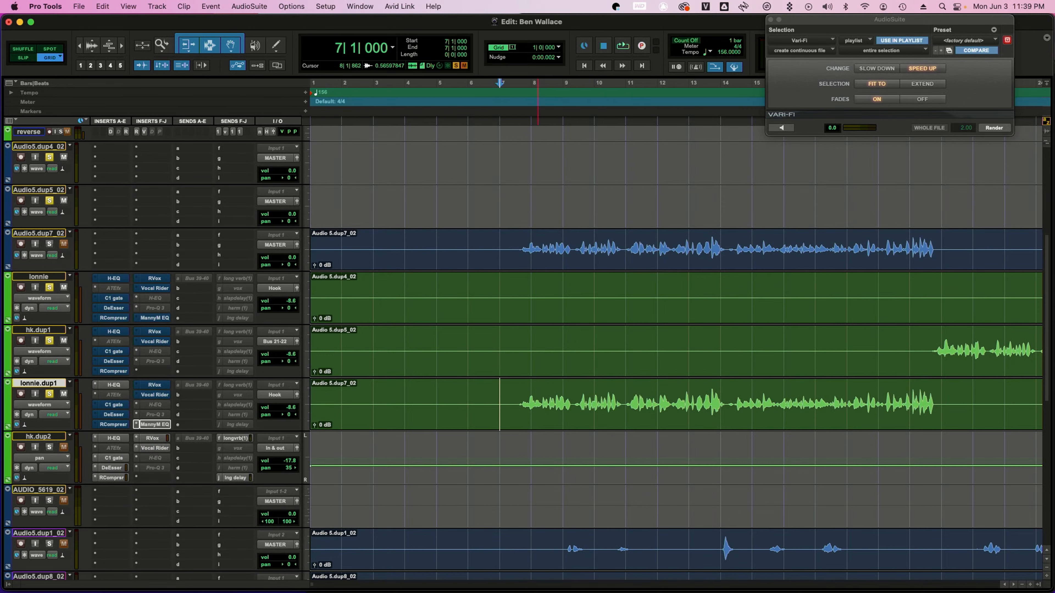
Place the playhead before the vocal clip and play the Audio5.dup7_02 and lonnie.dup1 tracks soloed
left_click(538, 239)
left_click(501, 245)
left_click(49, 244)
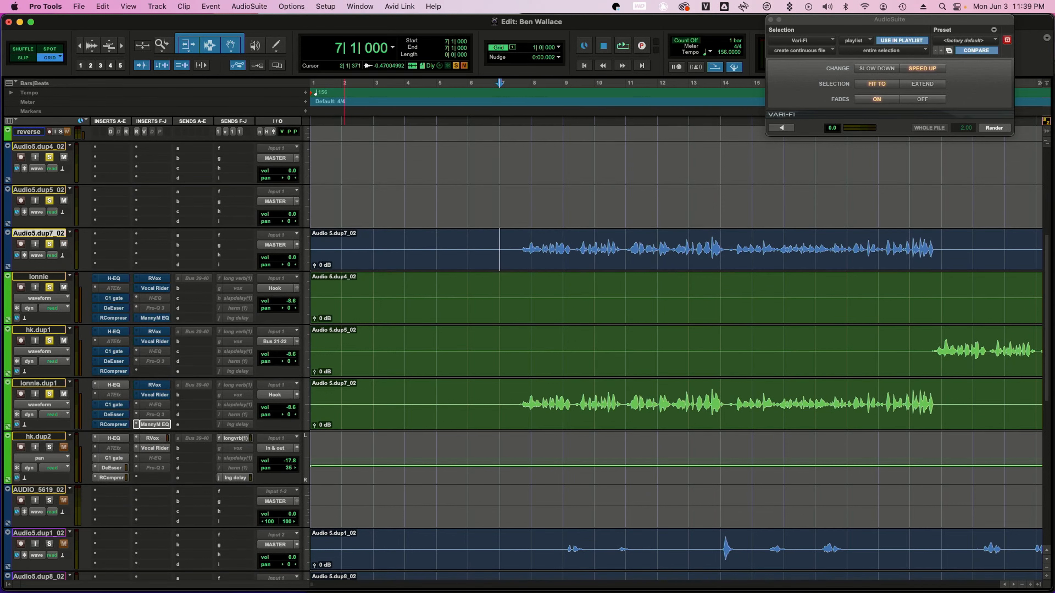
left_click(49, 393)
key("space")
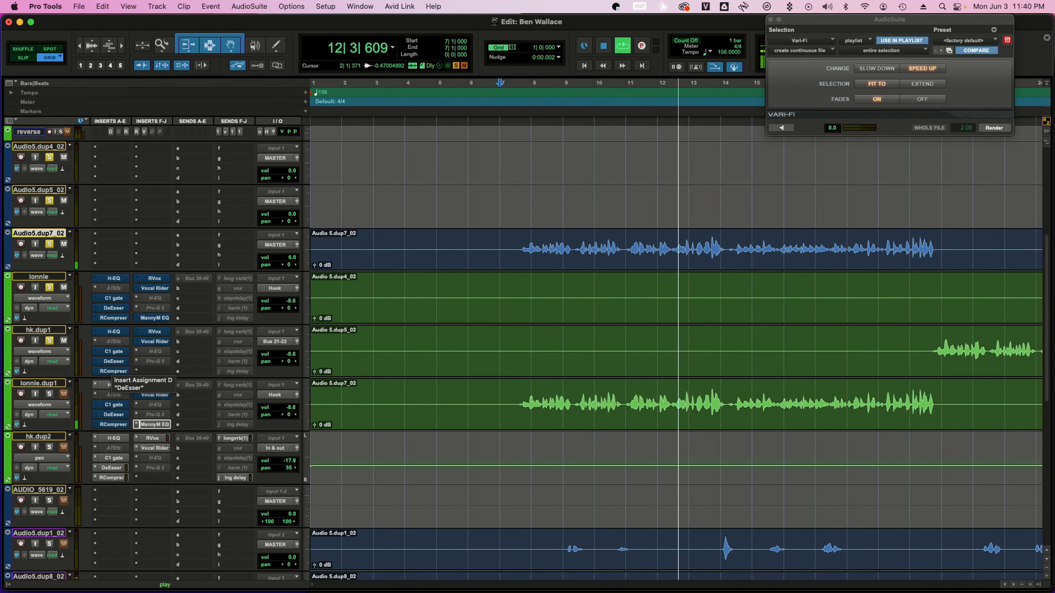
key("space")
Unsolo both tracks and play the full mix to compare
left_click(49, 244)
left_click(49, 394)
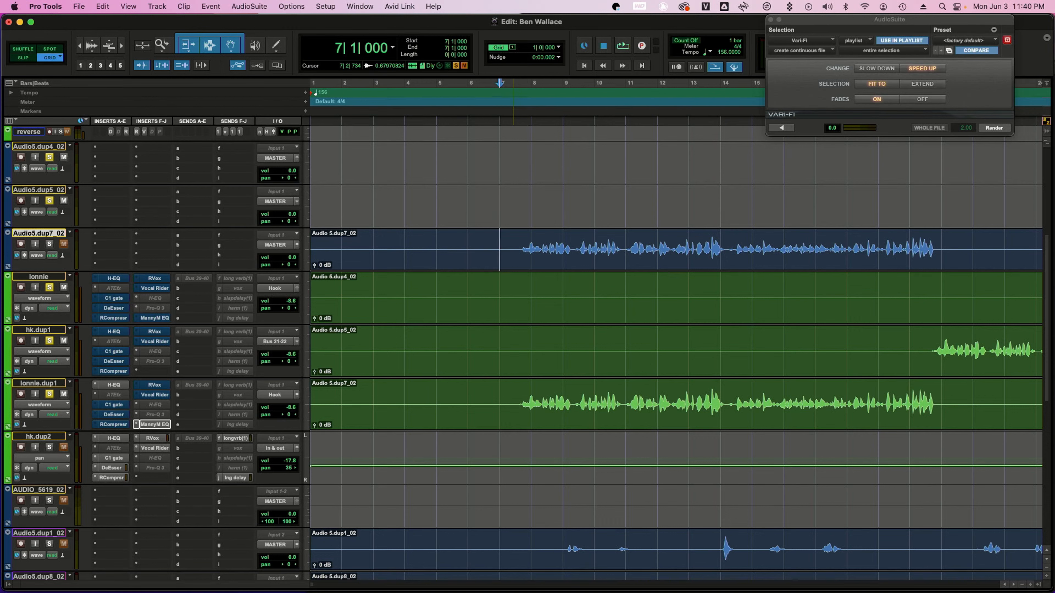
key("space")
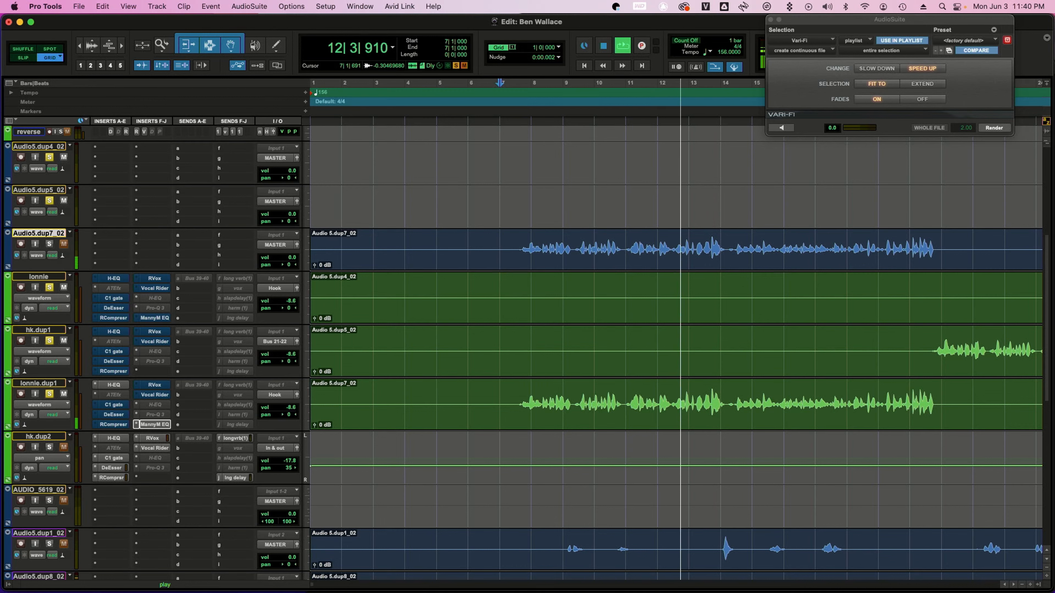
key("space")
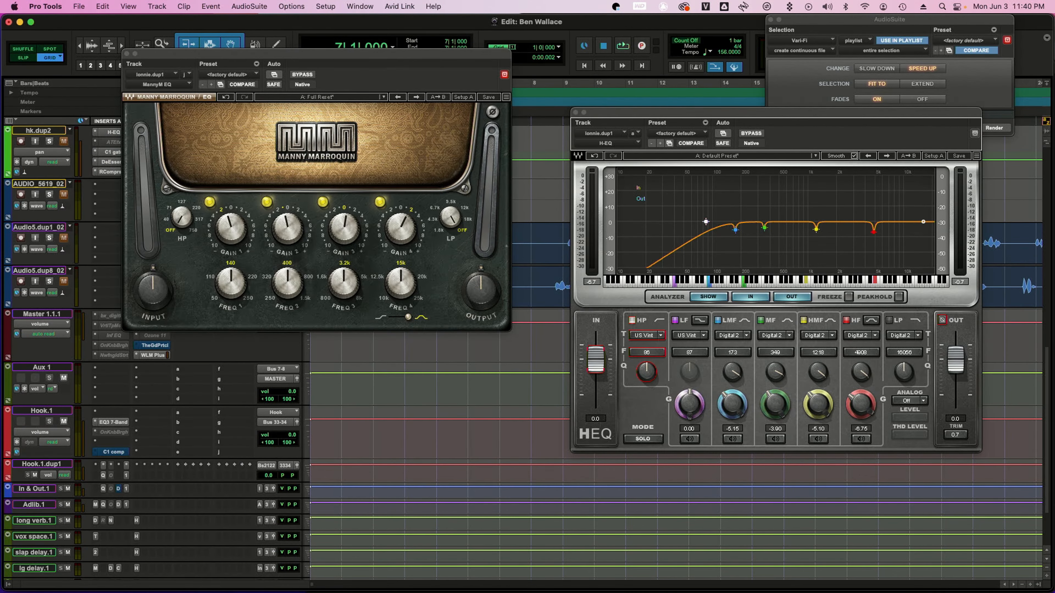
Reopen the plug-in windows and arrange the EQ3 7-Band window below the MannyM EQ
left_click(113, 422, "shift")
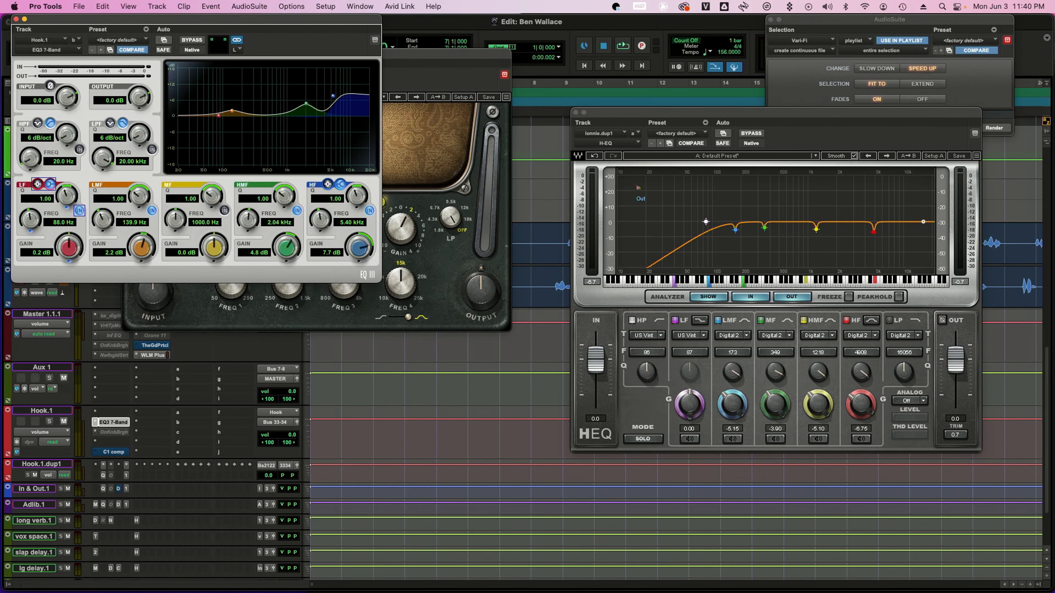
left_click_drag(197, 19, 349, 338)
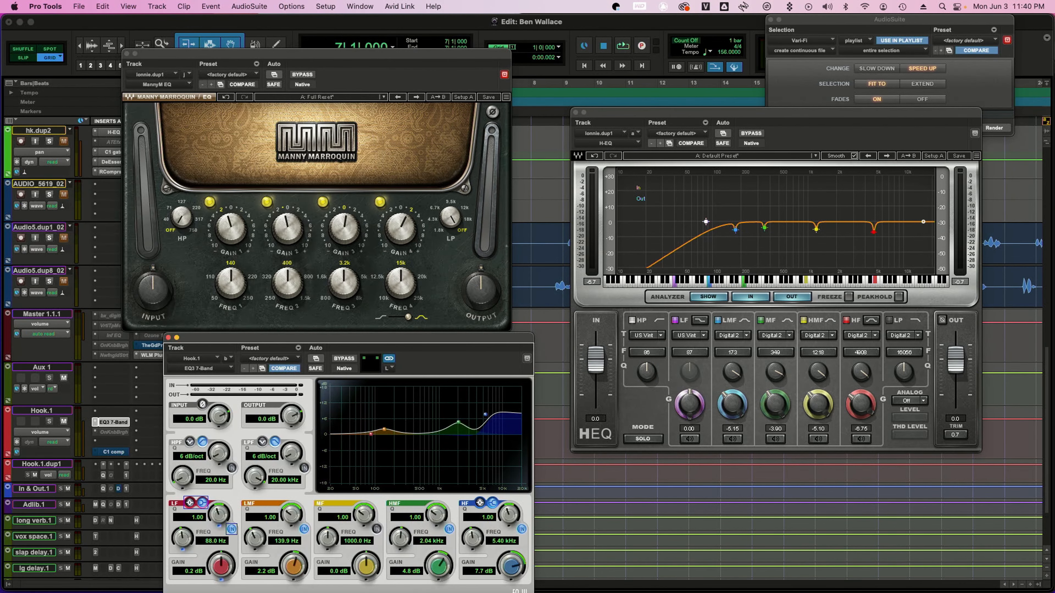
scroll(83, 358, "up", 5)
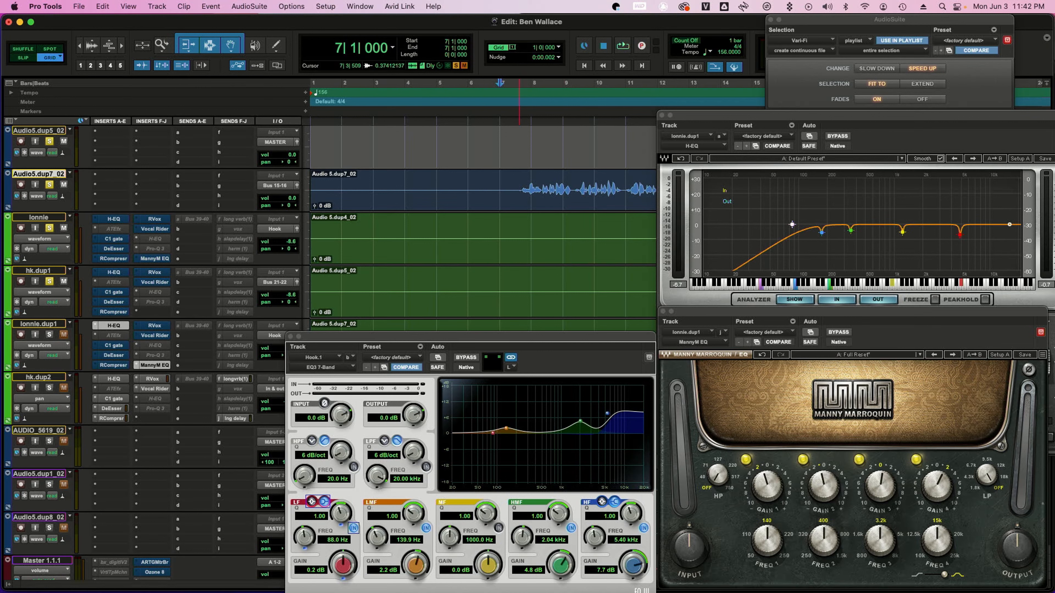
Raise the Audio5.dup7_02 track volume to +2.4 dB during playback and reposition the H-EQ window
key("space")
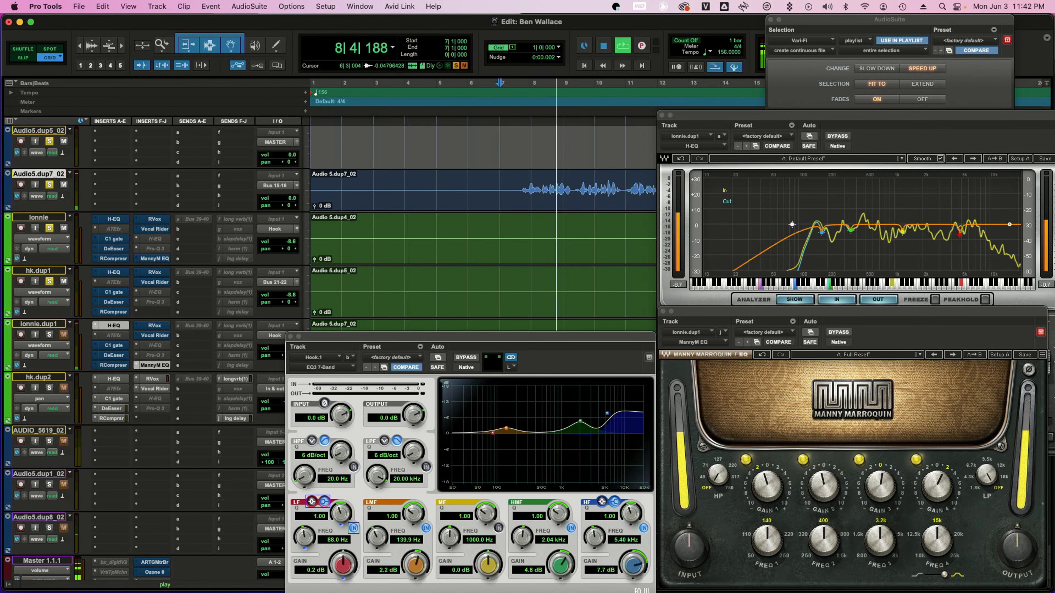
left_click_drag(287, 199, 286, 194)
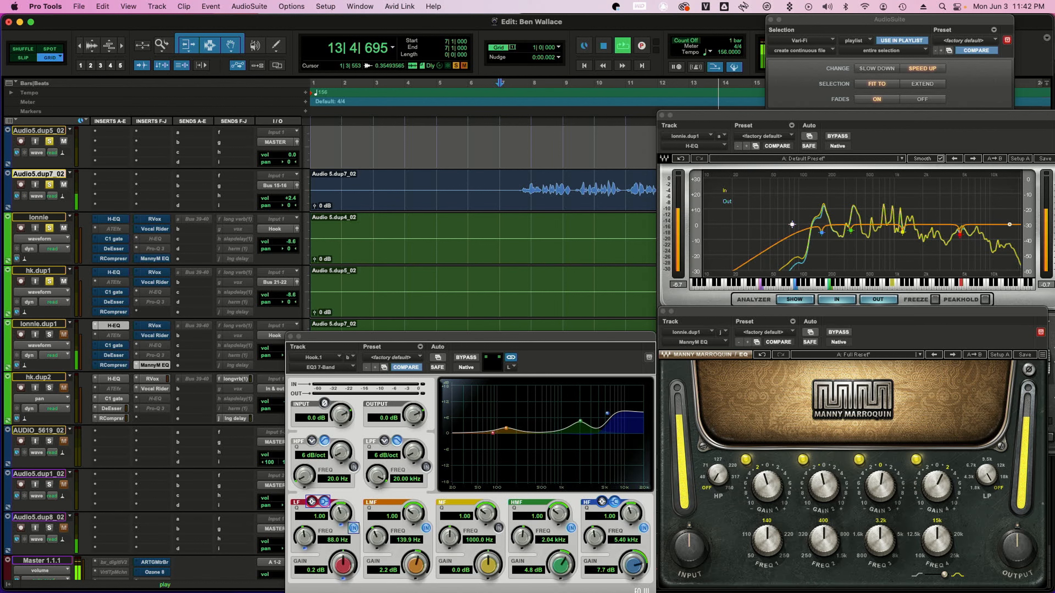
key("space")
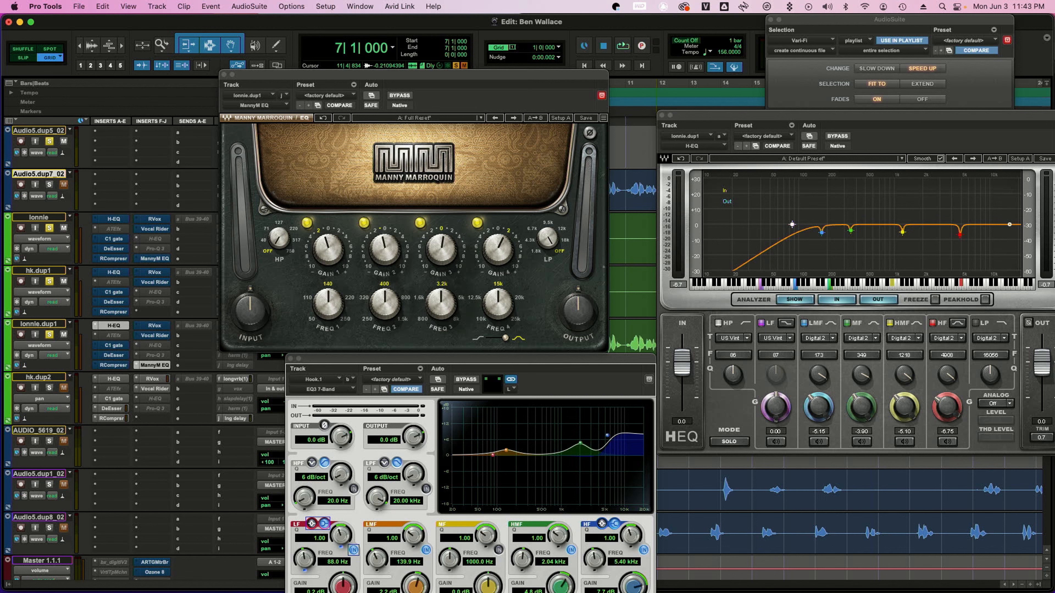
left_click_drag(661, 141, 639, 134)
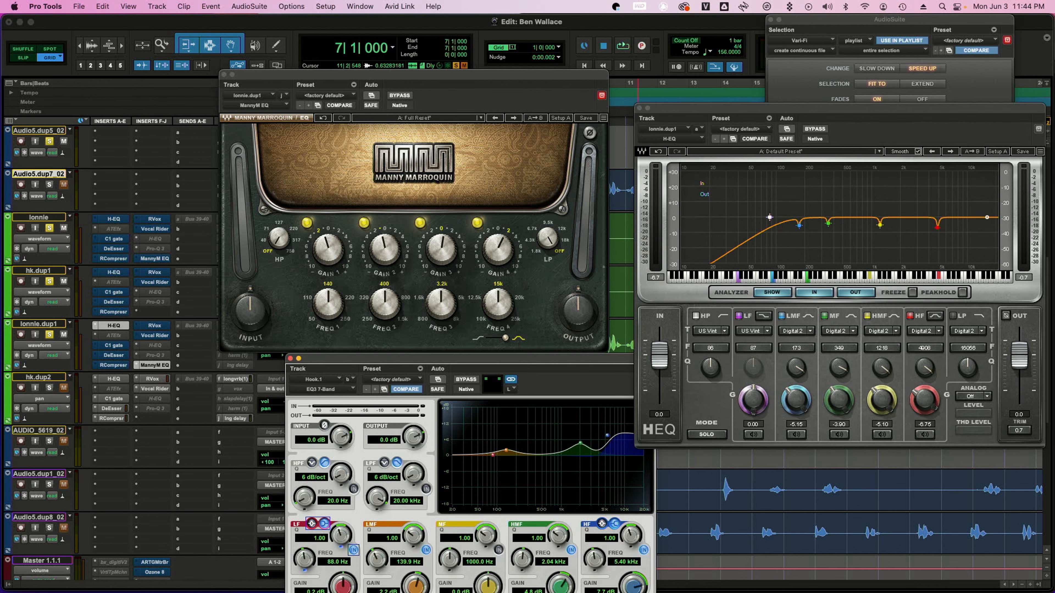